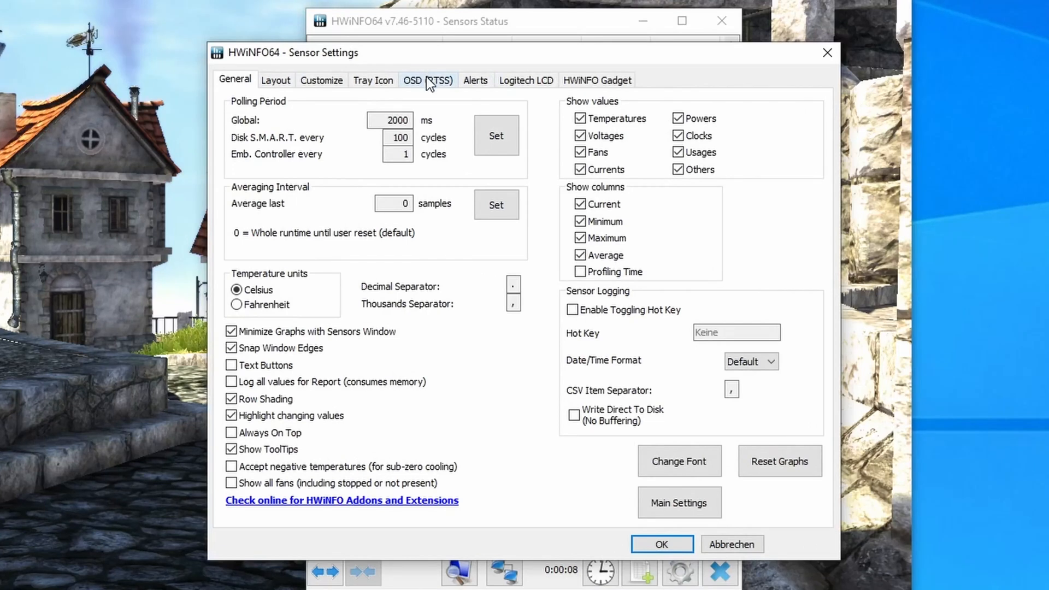
Open the OSD (RTSS) sensor settings and enable showing the Core 0 Clock value in the OSD.
{"action": "left_click", "coordinate": [430, 82]}
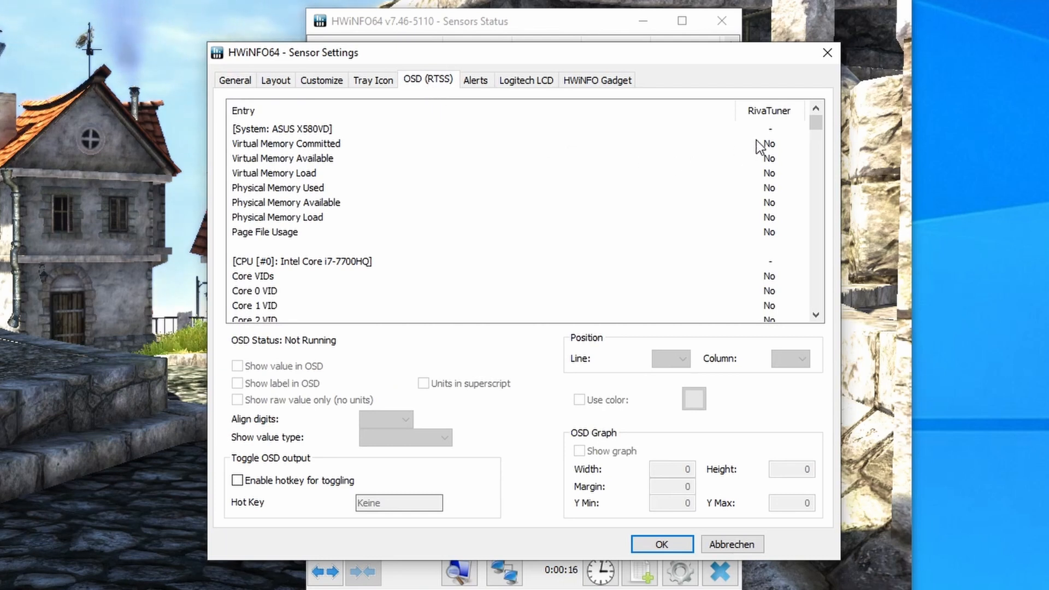
{"action": "scroll", "coordinate": [759, 147], "scroll_direction": "down", "scroll_amount": 4}
{"action": "scroll", "coordinate": [759, 146], "scroll_direction": "up", "scroll_amount": 2}
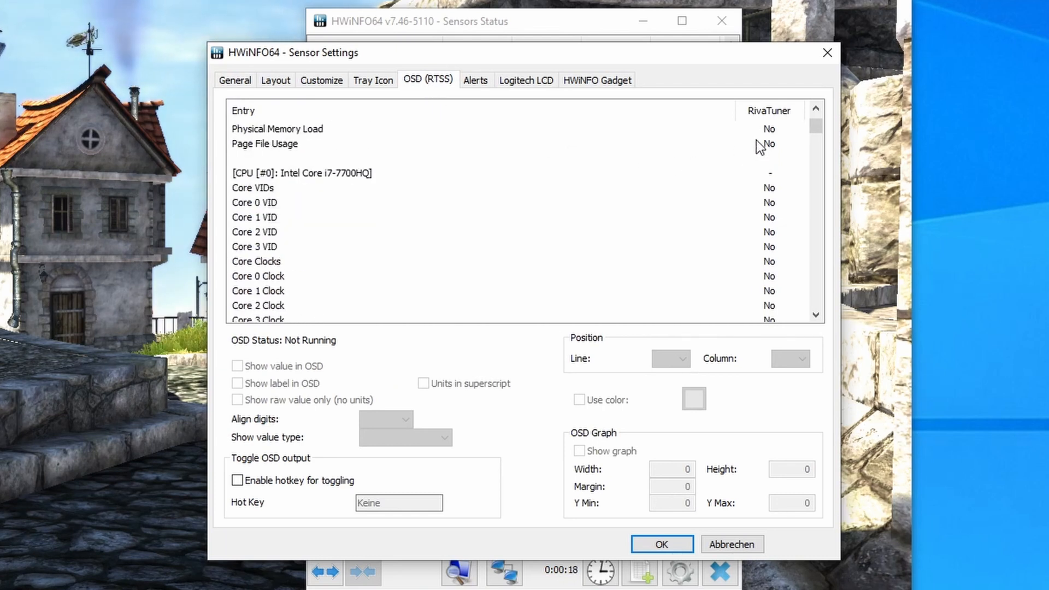
{"action": "scroll", "coordinate": [759, 146], "scroll_direction": "down", "scroll_amount": 1}
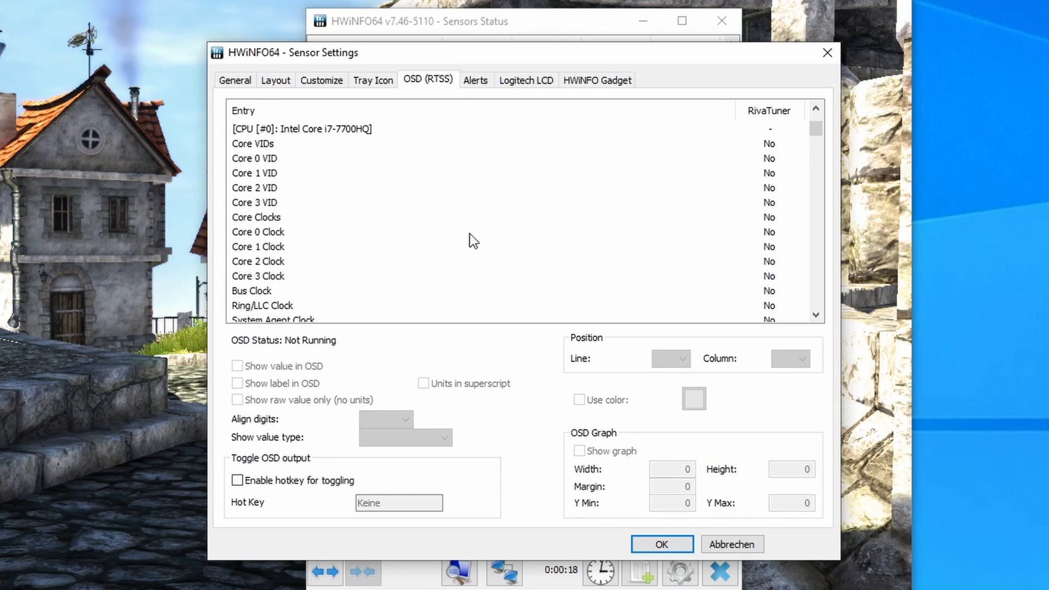
{"action": "left_click", "coordinate": [261, 235]}
{"action": "left_click", "coordinate": [271, 366]}
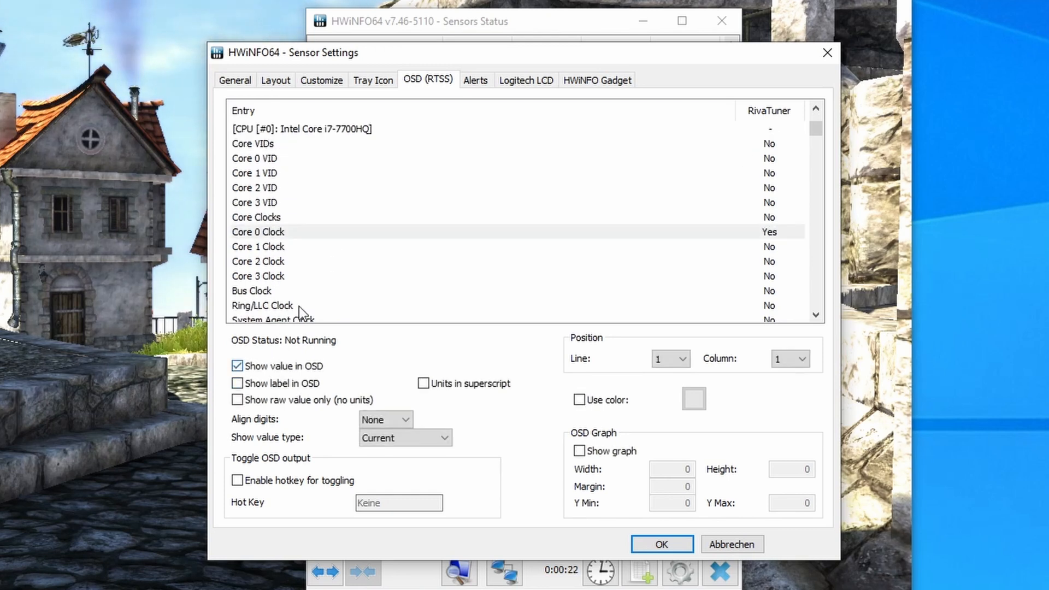
Enable showing the Core Usage and Total CPU Usage values in the OSD.
{"action": "scroll", "coordinate": [331, 247], "scroll_direction": "down", "scroll_amount": 5}
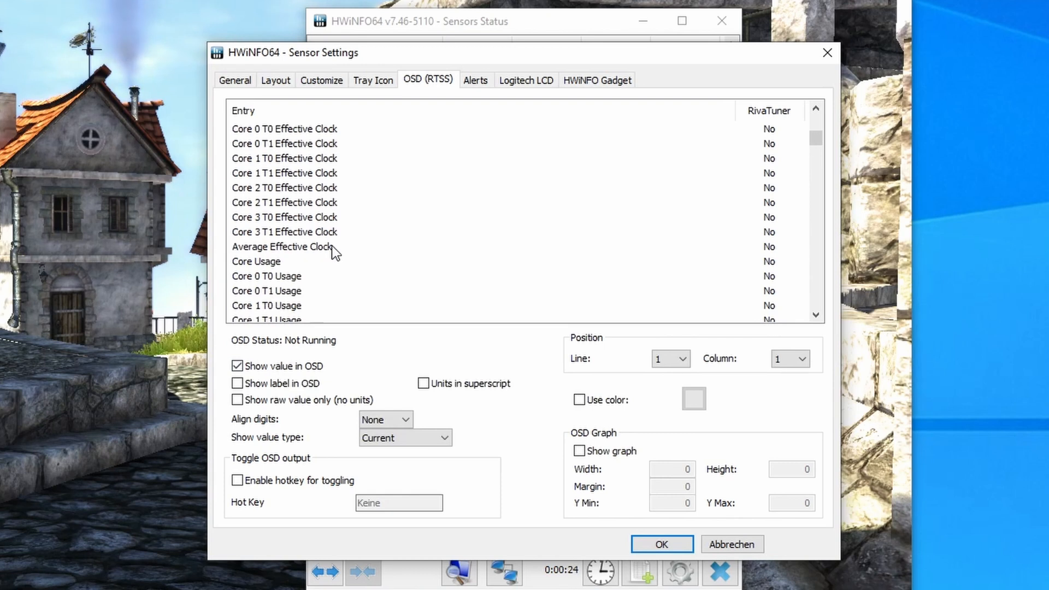
{"action": "scroll", "coordinate": [332, 246], "scroll_direction": "down", "scroll_amount": 1}
{"action": "left_click", "coordinate": [250, 218]}
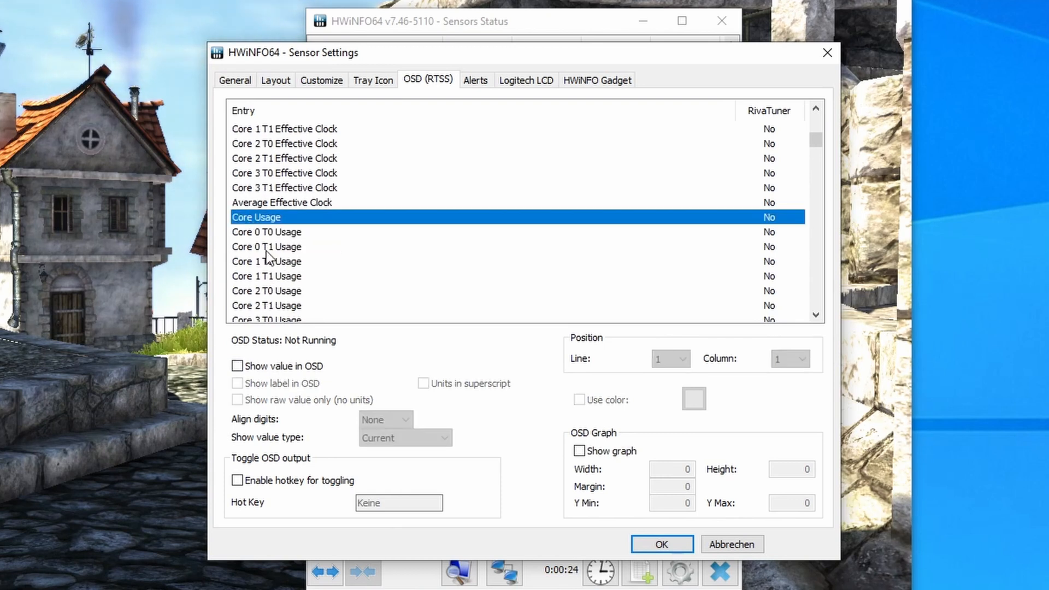
{"action": "left_click", "coordinate": [284, 365]}
{"action": "scroll", "coordinate": [335, 230], "scroll_direction": "down", "scroll_amount": 4}
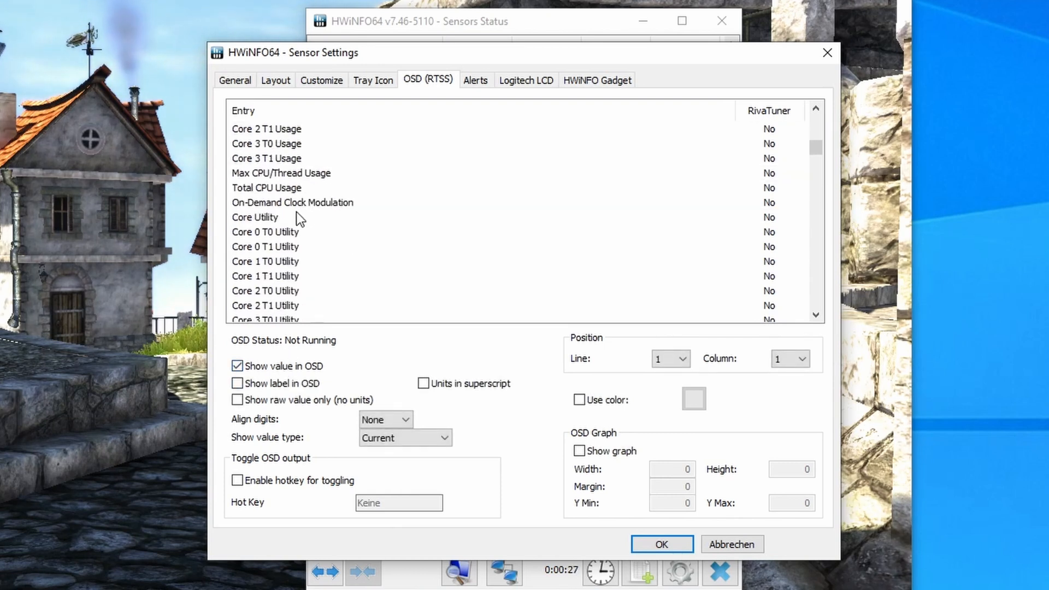
{"action": "left_click", "coordinate": [273, 189]}
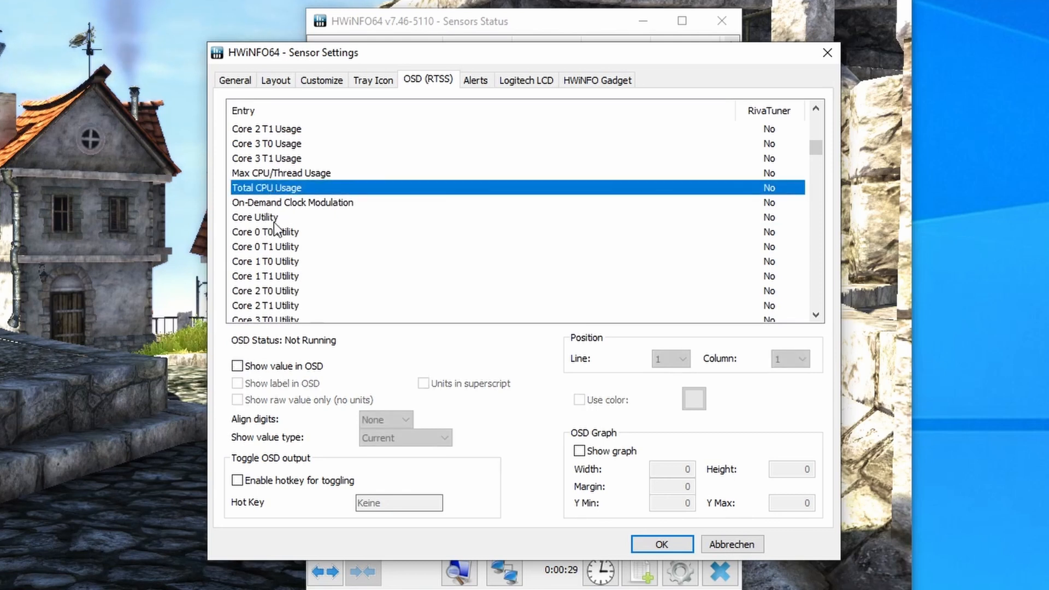
{"action": "left_click", "coordinate": [271, 366]}
Enable showing the Core Temperatures value of the CPU's DTS sensor group in the OSD.
{"action": "scroll", "coordinate": [315, 219], "scroll_direction": "down", "scroll_amount": 4}
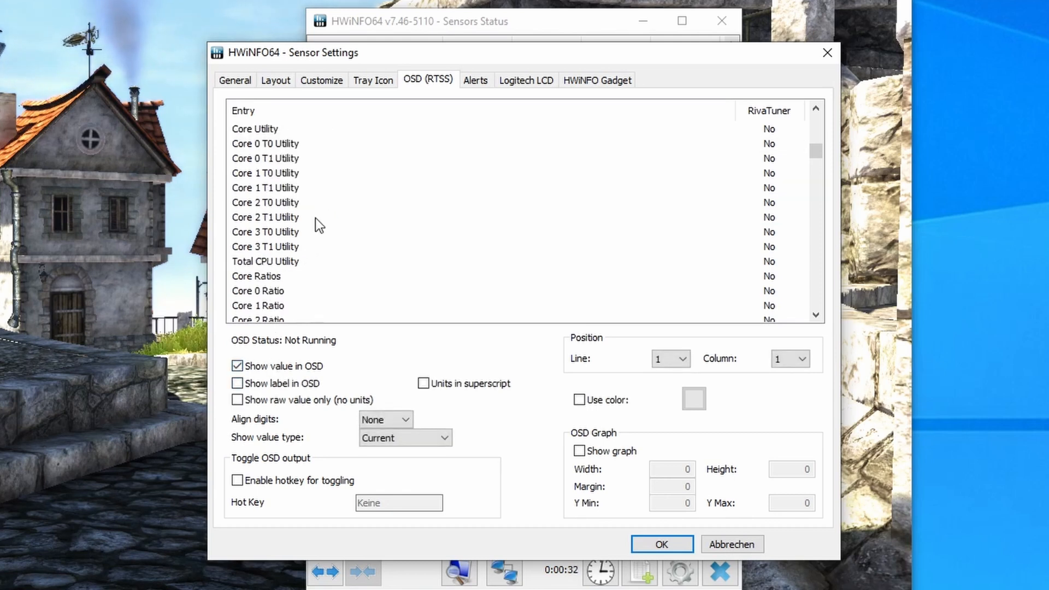
{"action": "left_click", "coordinate": [272, 188]}
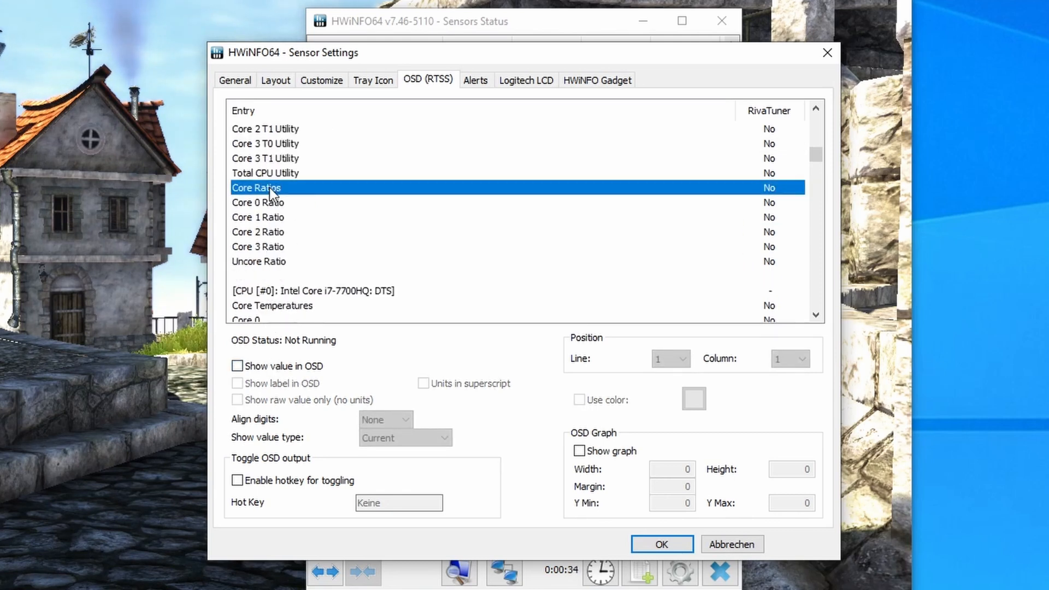
{"action": "scroll", "coordinate": [269, 189], "scroll_direction": "down", "scroll_amount": 2}
{"action": "left_click", "coordinate": [269, 219]}
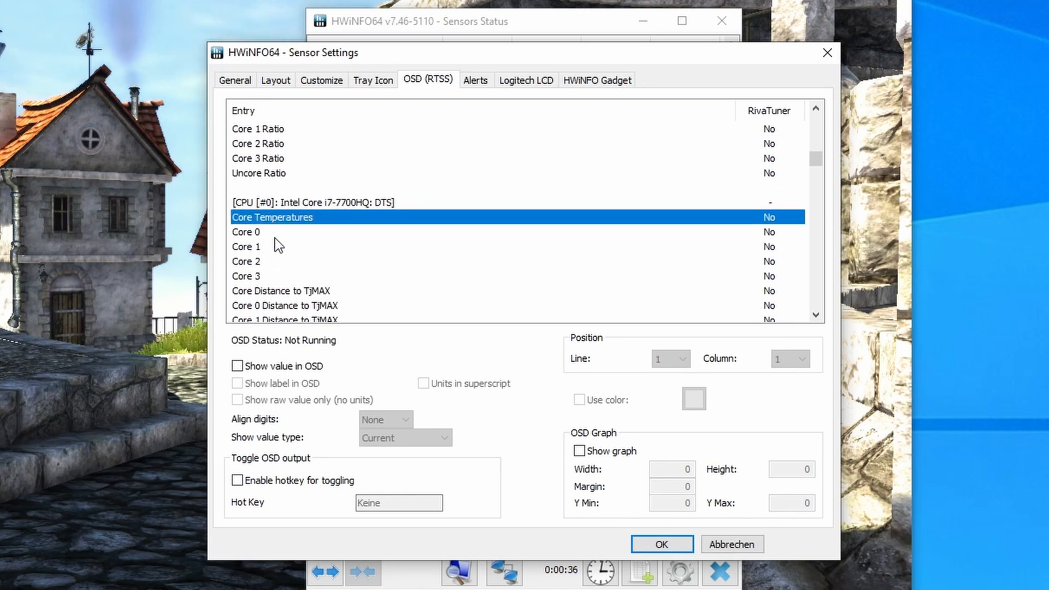
{"action": "left_click", "coordinate": [274, 370]}
Enable showing the GPU Clock value from the Enhanced CPU sensor group in the OSD.
{"action": "scroll", "coordinate": [320, 263], "scroll_direction": "down", "scroll_amount": 2}
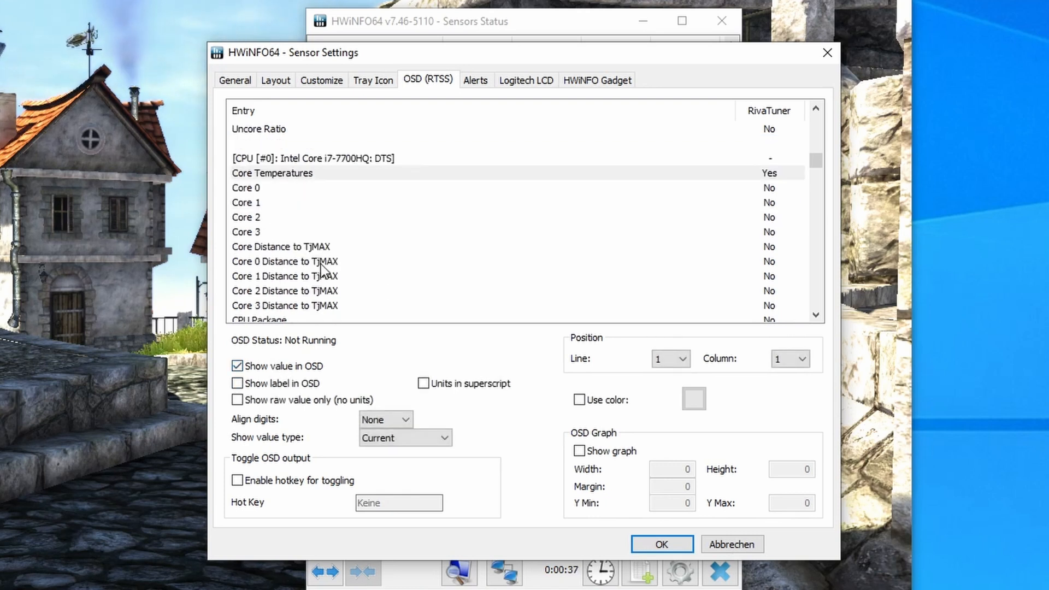
{"action": "scroll", "coordinate": [320, 208], "scroll_direction": "down", "scroll_amount": 4}
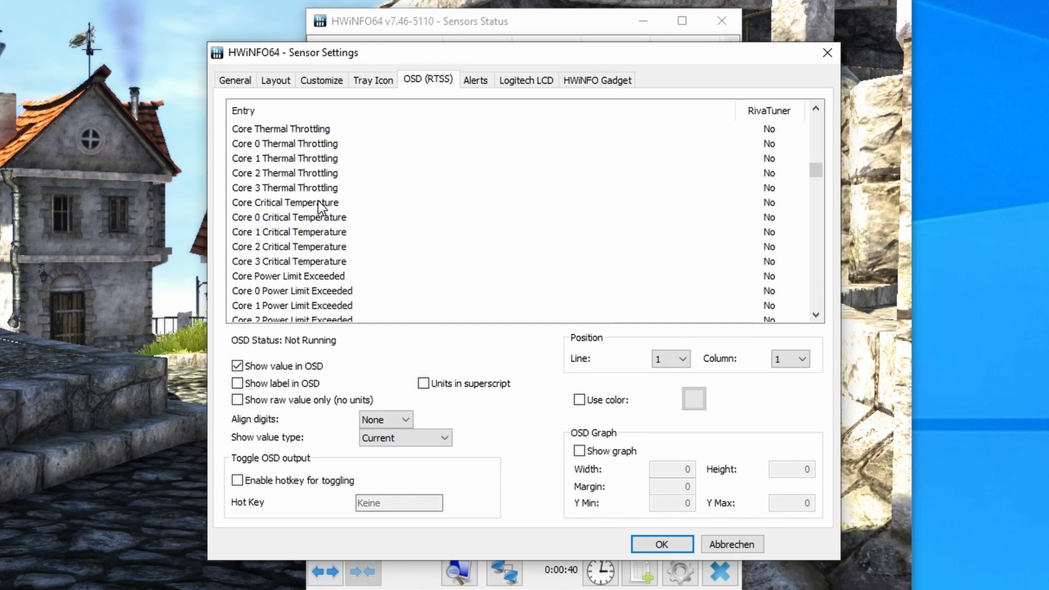
{"action": "scroll", "coordinate": [318, 205], "scroll_direction": "down", "scroll_amount": 6}
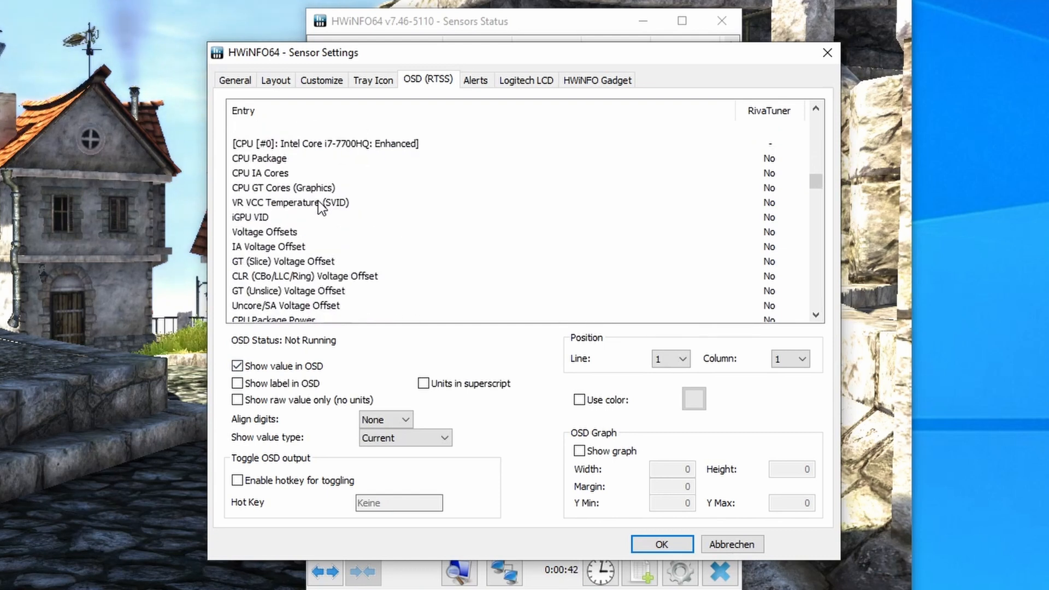
{"action": "left_click", "coordinate": [272, 159]}
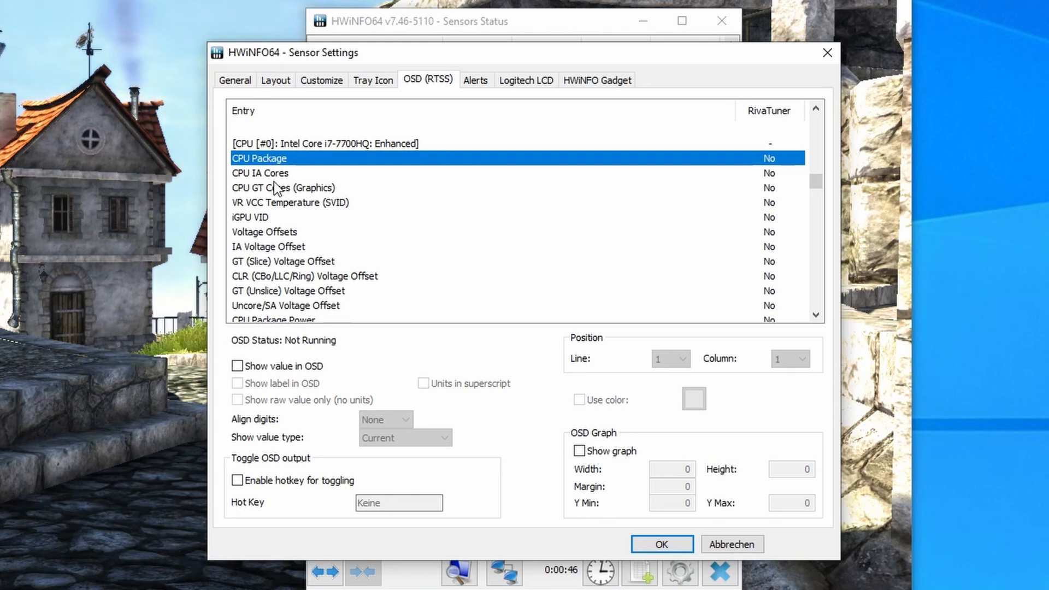
{"action": "scroll", "coordinate": [285, 222], "scroll_direction": "down", "scroll_amount": 6}
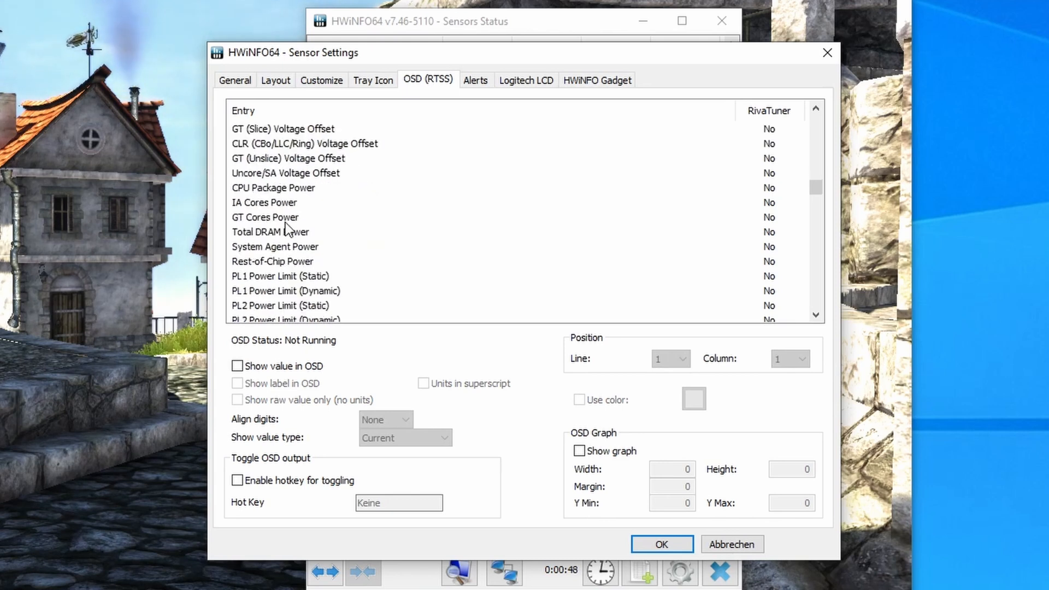
{"action": "scroll", "coordinate": [285, 222], "scroll_direction": "down", "scroll_amount": 3}
{"action": "scroll", "coordinate": [285, 222], "scroll_direction": "up", "scroll_amount": 3}
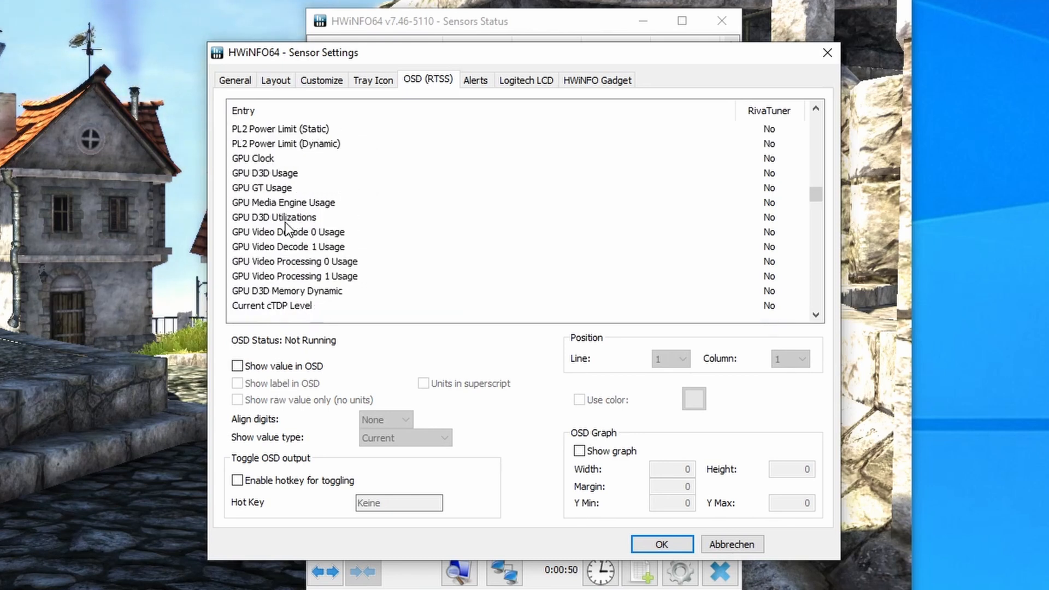
{"action": "left_click", "coordinate": [280, 202]}
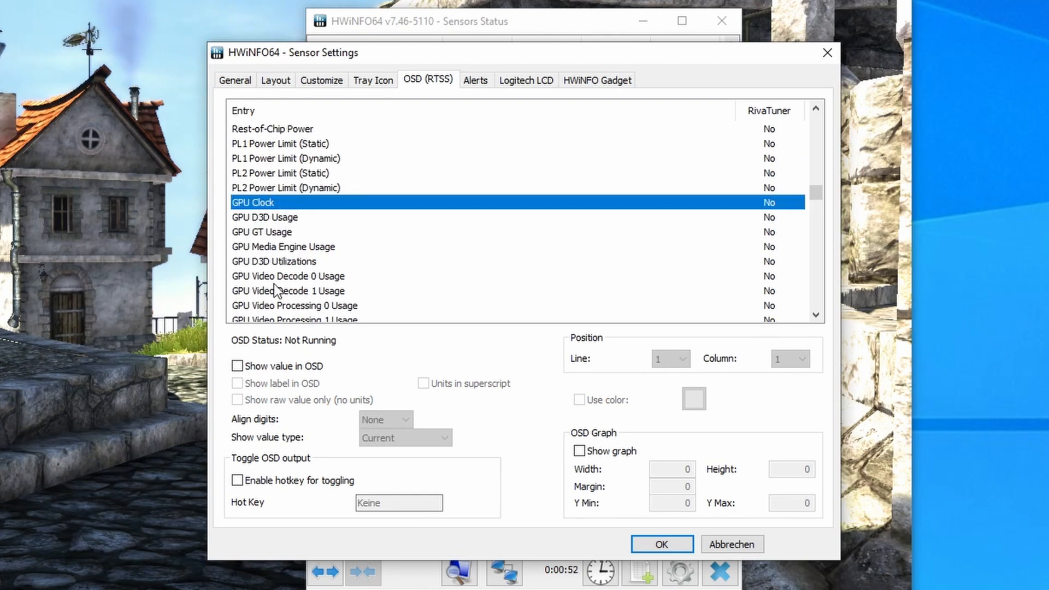
{"action": "left_click", "coordinate": [261, 365]}
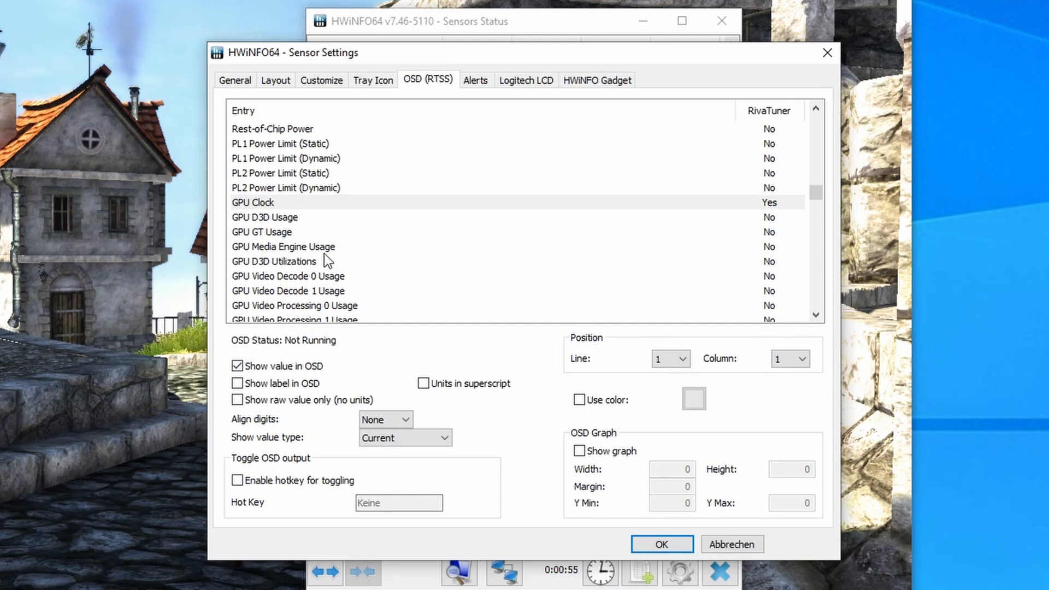
Look through the C-state residency, memory timing, performance limit and drive sensor entries for further values to display.
{"action": "scroll", "coordinate": [332, 254], "scroll_direction": "down", "scroll_amount": 4}
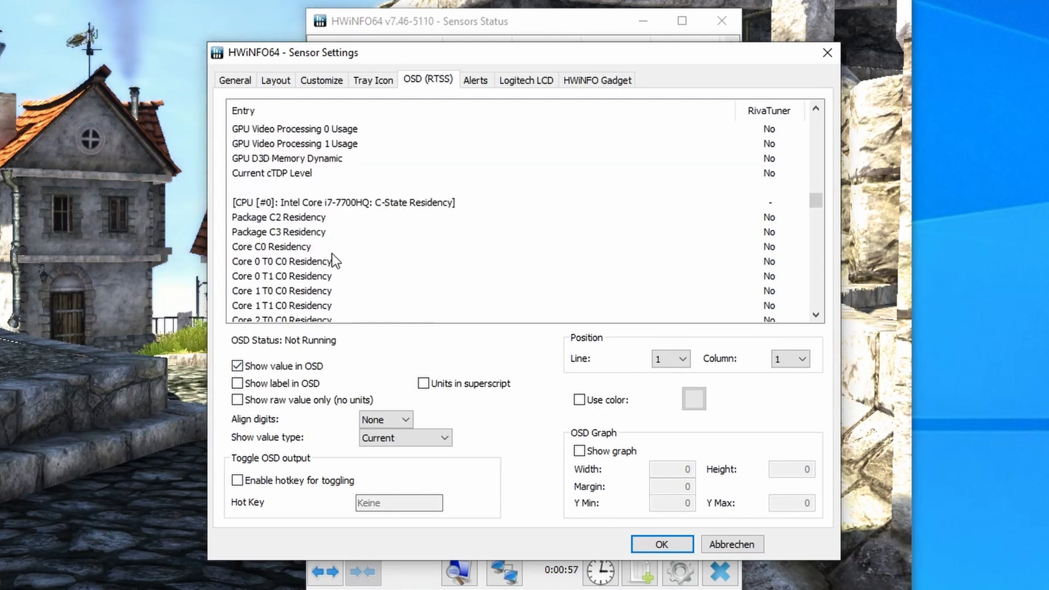
{"action": "scroll", "coordinate": [332, 253], "scroll_direction": "down", "scroll_amount": 4}
{"action": "scroll", "coordinate": [332, 254], "scroll_direction": "down", "scroll_amount": 4}
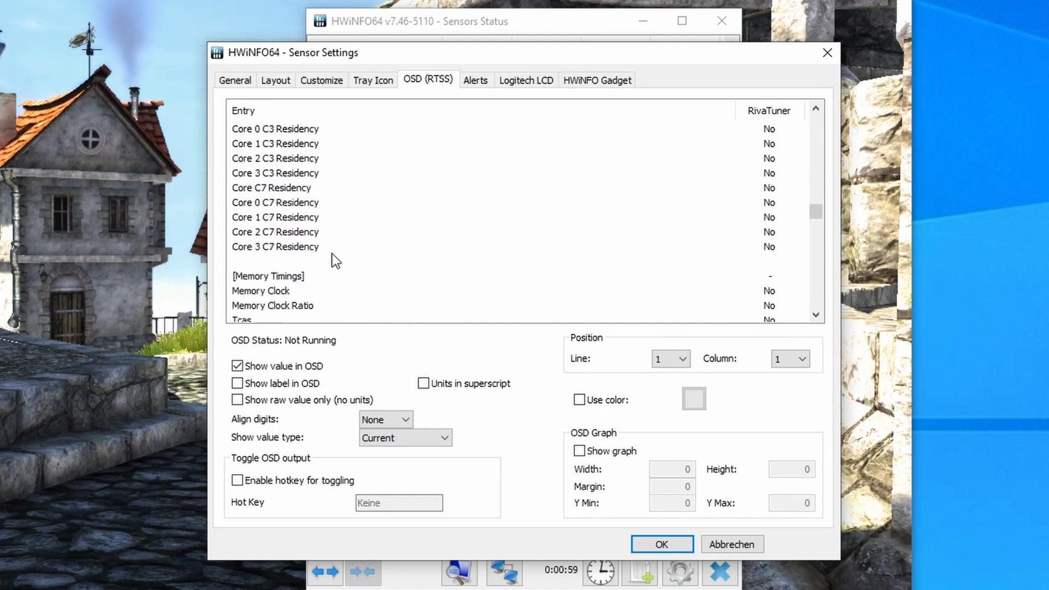
{"action": "scroll", "coordinate": [332, 254], "scroll_direction": "down", "scroll_amount": 3}
{"action": "scroll", "coordinate": [332, 253], "scroll_direction": "down", "scroll_amount": 5}
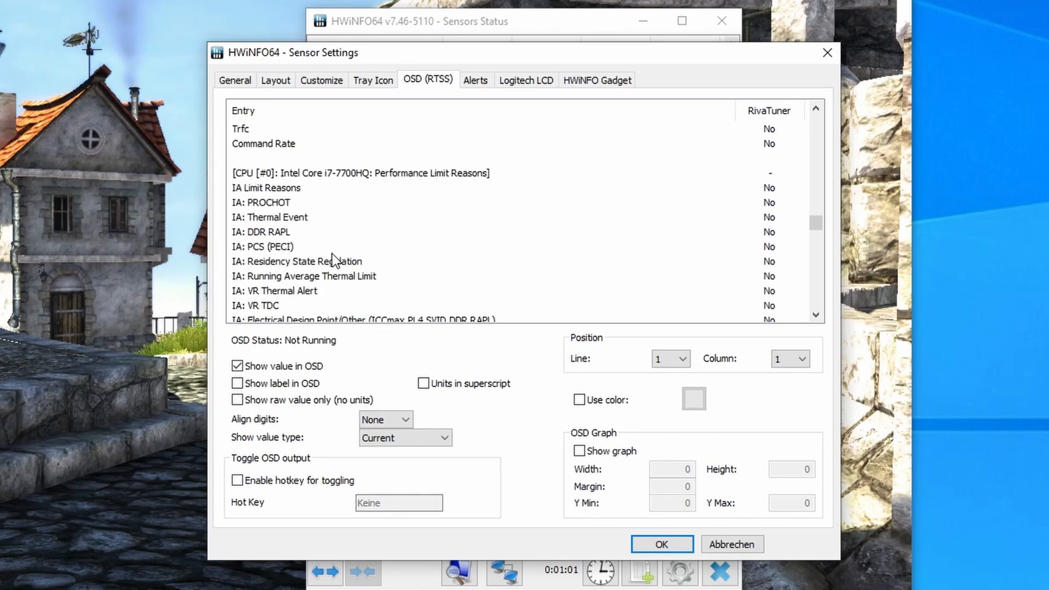
{"action": "scroll", "coordinate": [332, 253], "scroll_direction": "down", "scroll_amount": 5}
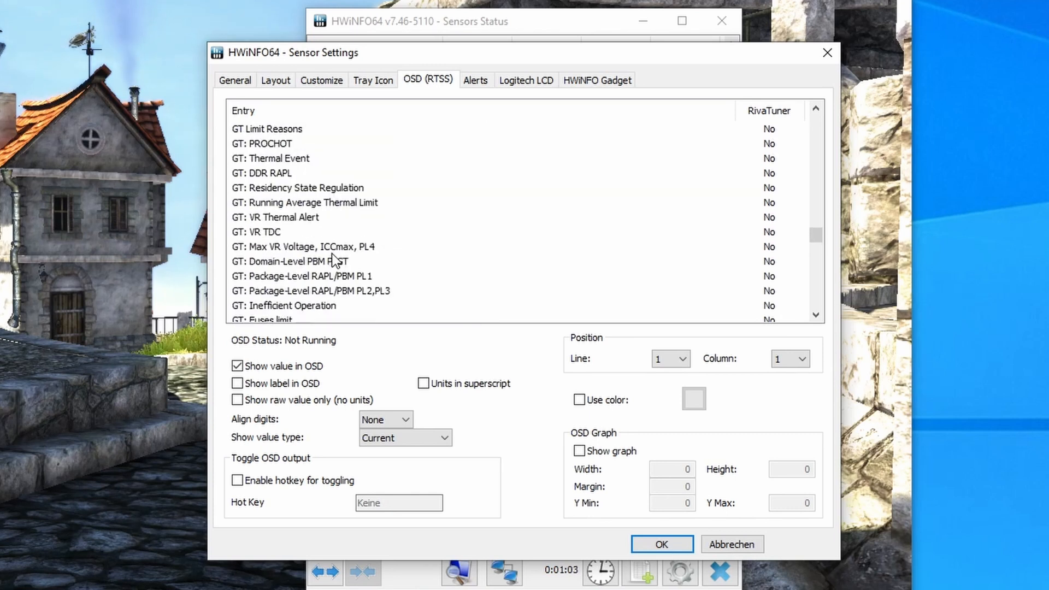
{"action": "scroll", "coordinate": [332, 253], "scroll_direction": "down", "scroll_amount": 5}
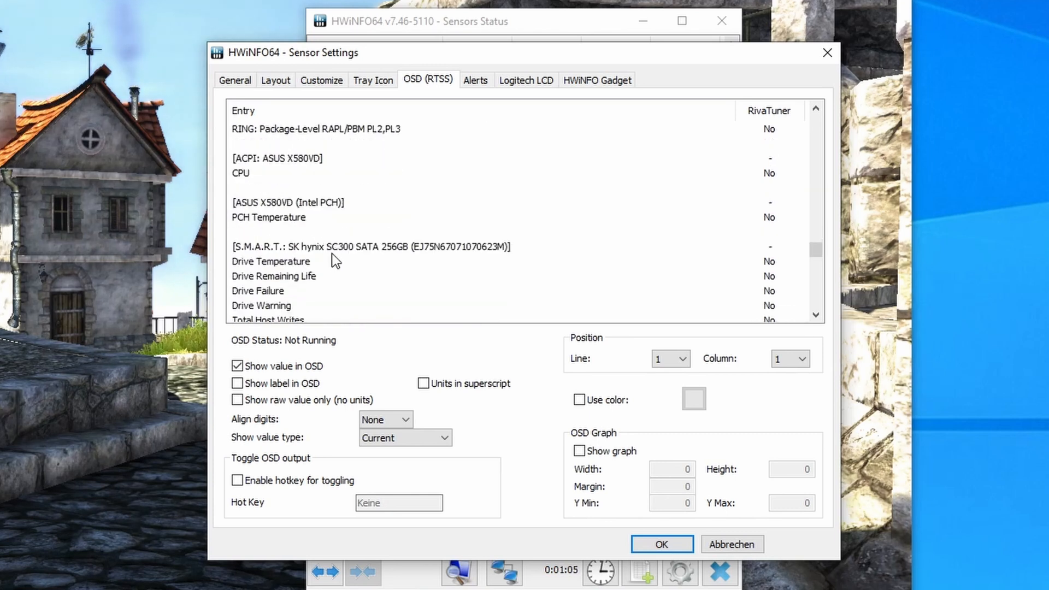
{"action": "scroll", "coordinate": [383, 278], "scroll_direction": "down", "scroll_amount": 3}
Review the Enhanced CPU sensor group again, checking the GT Cores Power and CPU Package entries.
{"action": "scroll", "coordinate": [515, 271], "scroll_direction": "up", "scroll_amount": 15}
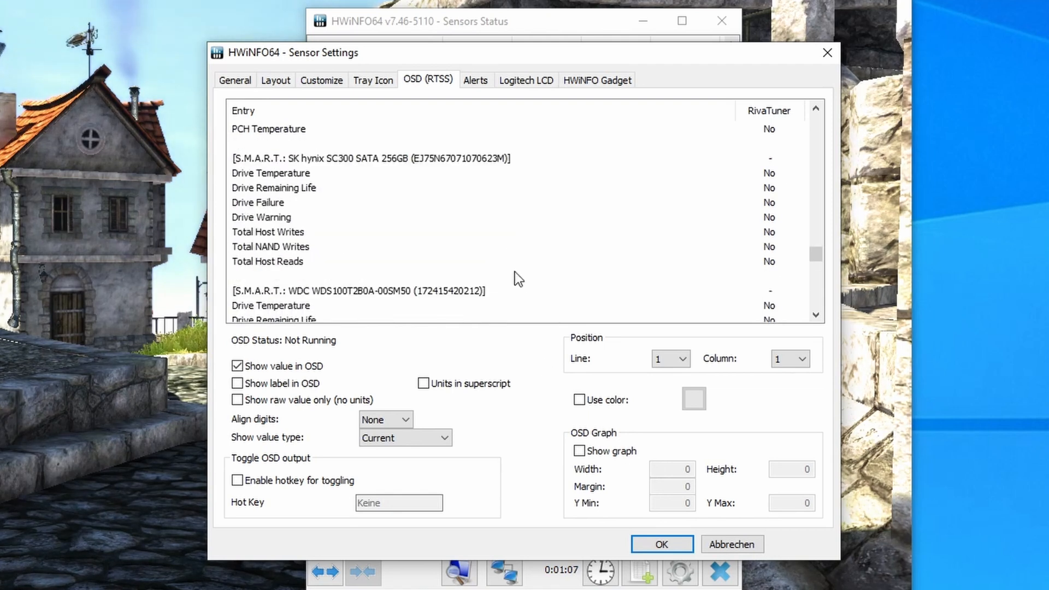
{"action": "scroll", "coordinate": [508, 257], "scroll_direction": "up", "scroll_amount": 10}
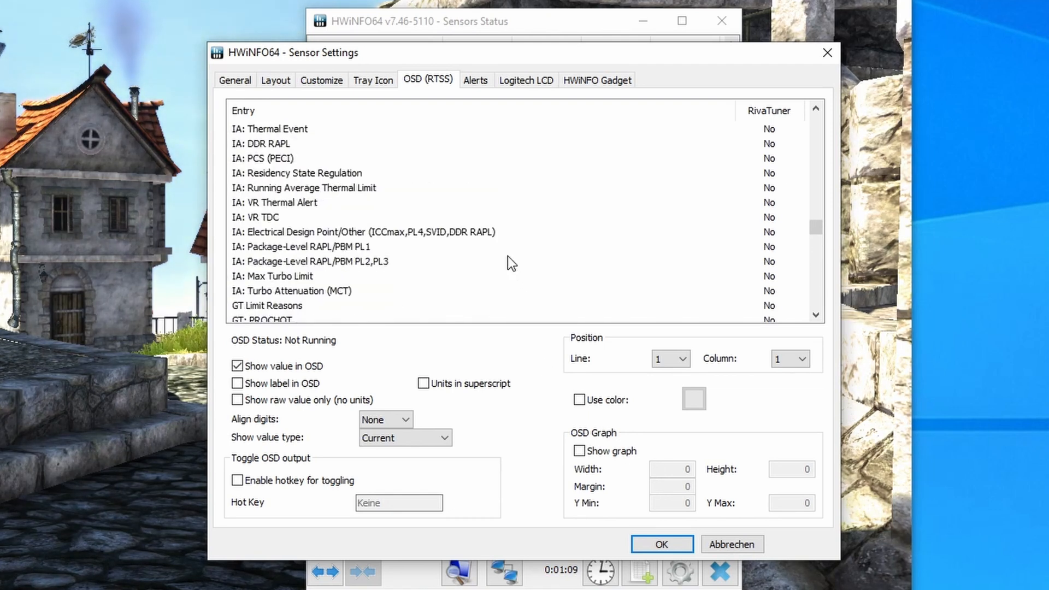
{"action": "scroll", "coordinate": [507, 256], "scroll_direction": "up", "scroll_amount": 10}
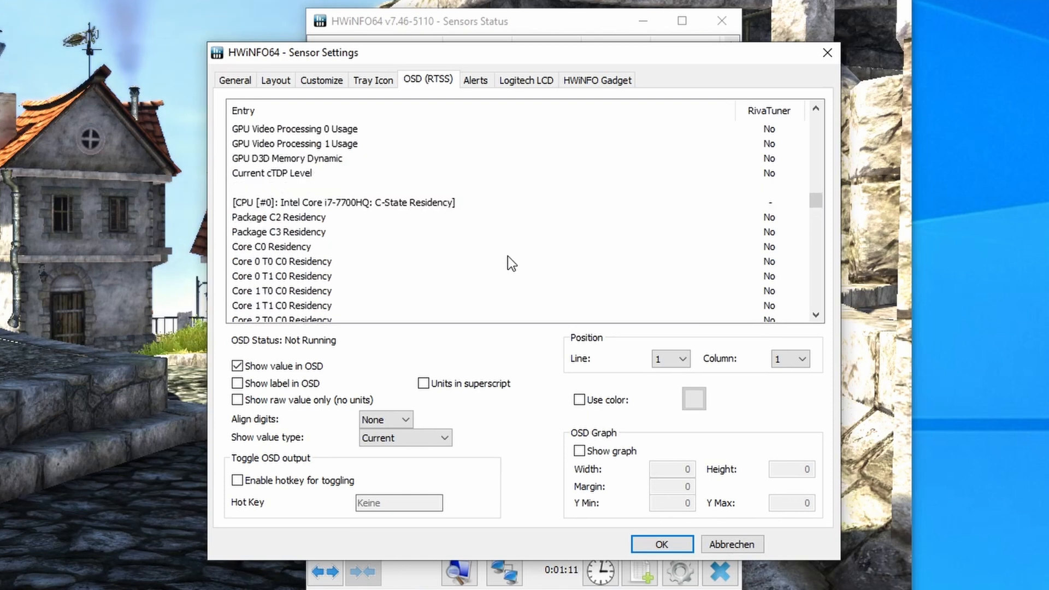
{"action": "scroll", "coordinate": [333, 227], "scroll_direction": "down", "scroll_amount": 1}
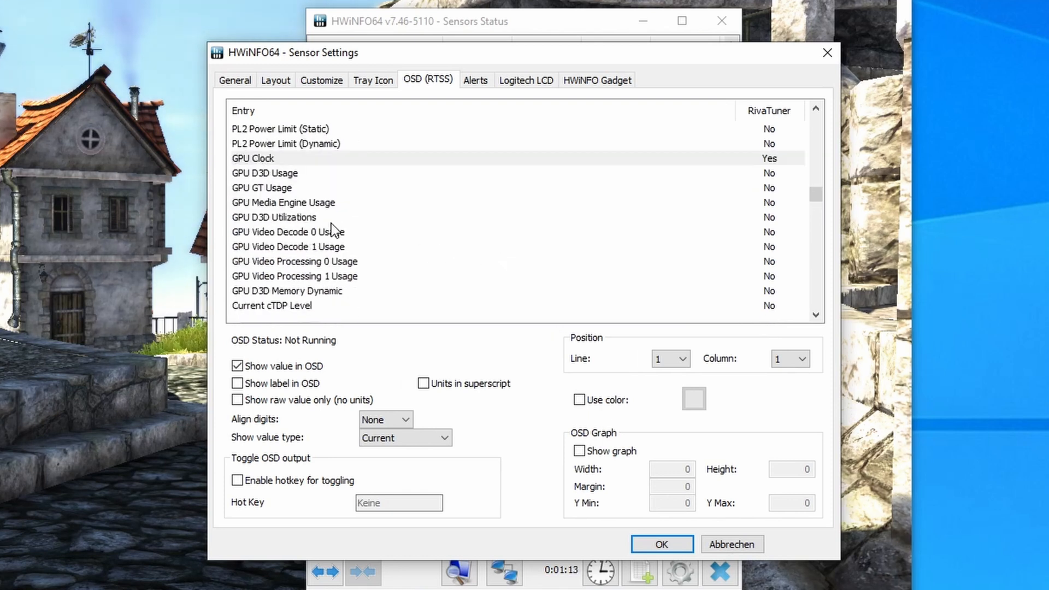
{"action": "scroll", "coordinate": [352, 274], "scroll_direction": "up", "scroll_amount": 3}
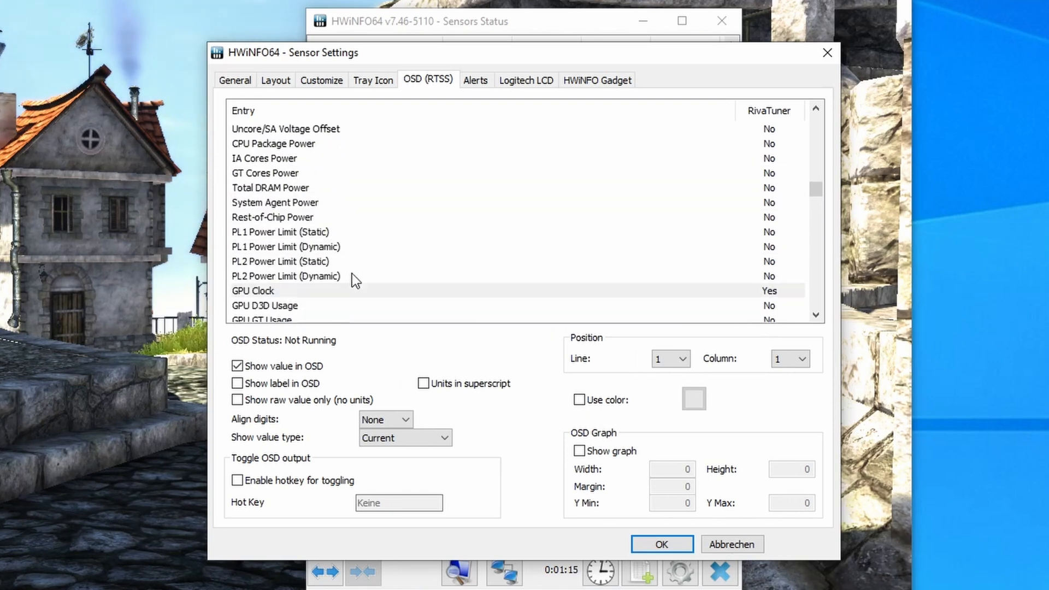
{"action": "scroll", "coordinate": [352, 272], "scroll_direction": "up", "scroll_amount": 1}
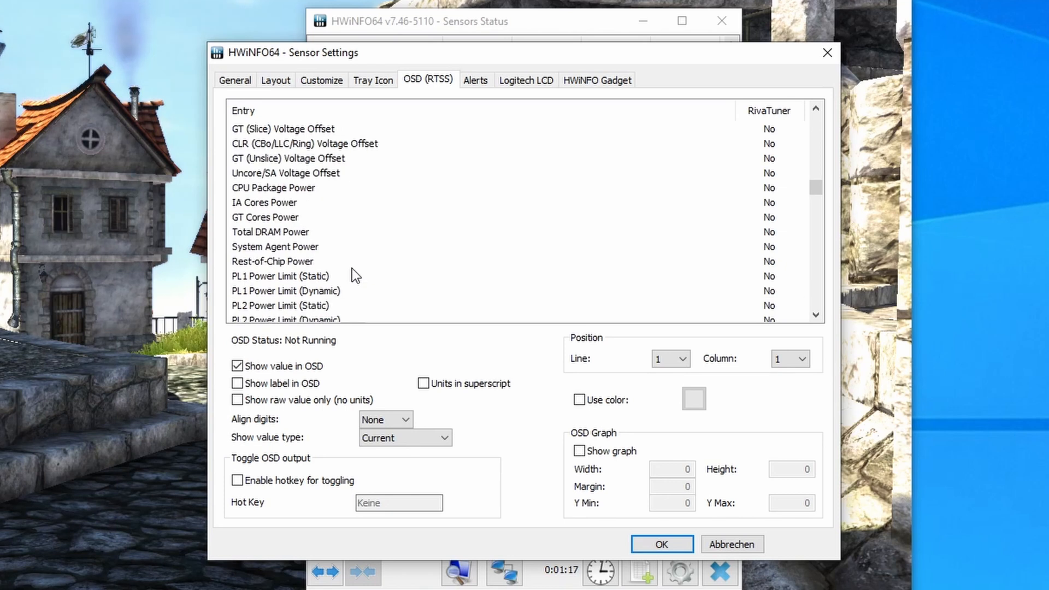
{"action": "left_click", "coordinate": [293, 219]}
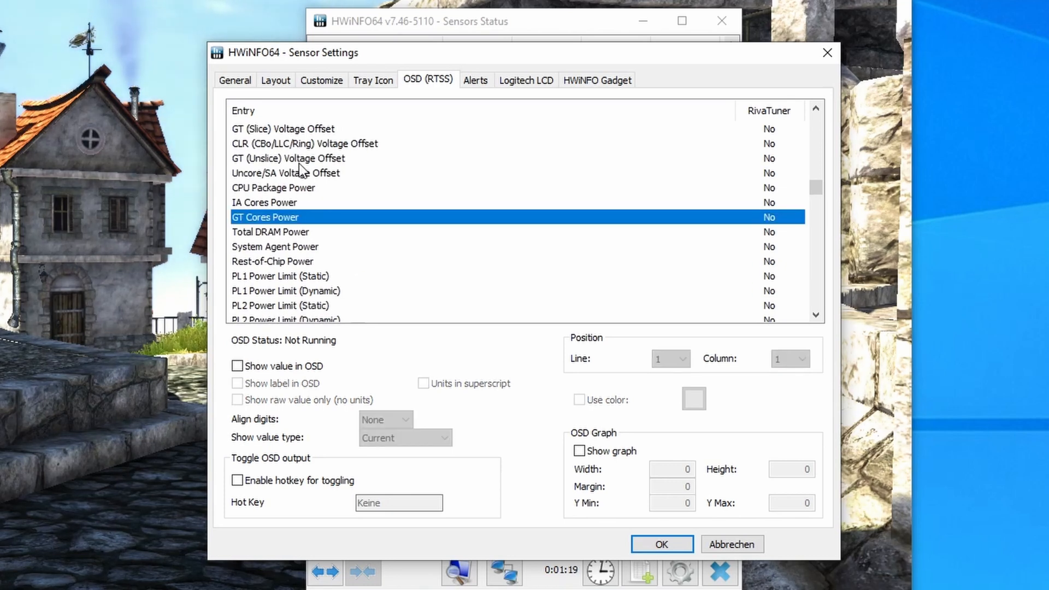
{"action": "scroll", "coordinate": [298, 218], "scroll_direction": "up", "scroll_amount": 1}
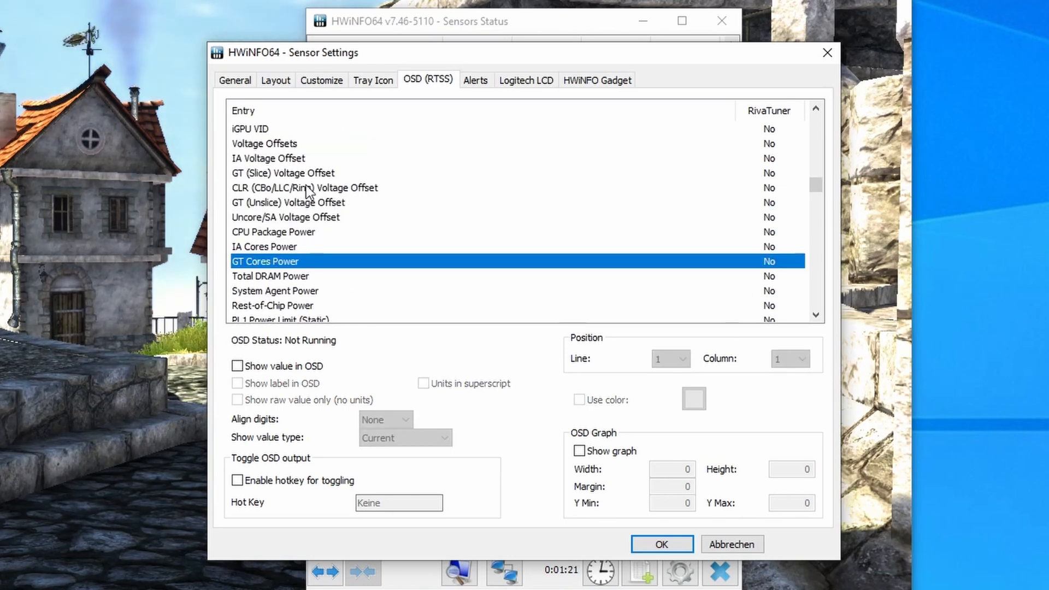
{"action": "scroll", "coordinate": [305, 166], "scroll_direction": "up", "scroll_amount": 1}
{"action": "scroll", "coordinate": [306, 166], "scroll_direction": "up", "scroll_amount": 1}
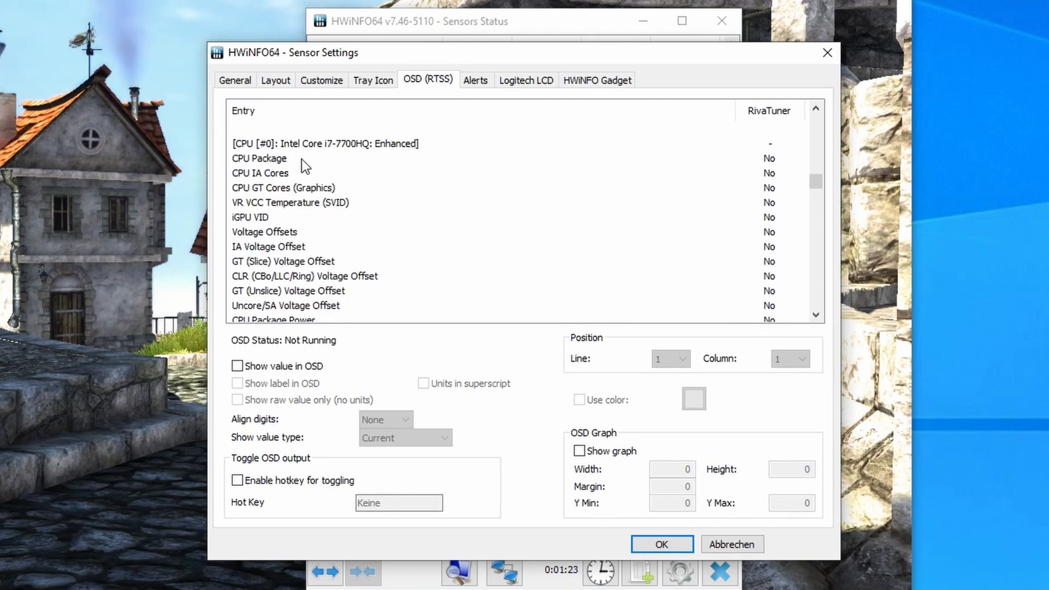
{"action": "left_click", "coordinate": [292, 158]}
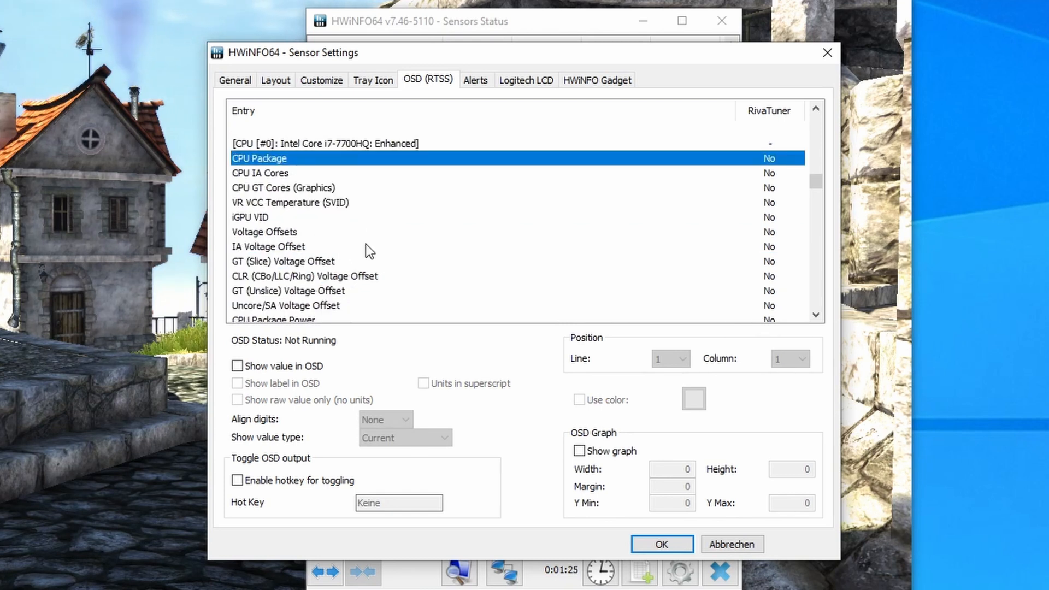
{"action": "scroll", "coordinate": [362, 213], "scroll_direction": "down", "scroll_amount": 6}
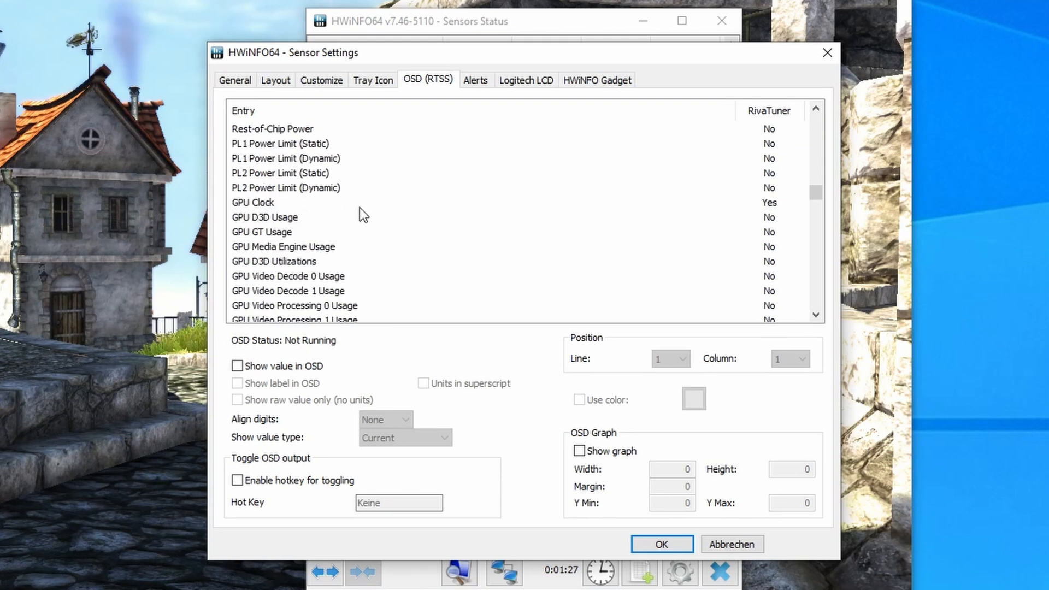
Enable showing the GPU Temperature and GPU Hot Spot Temperature values of the NVIDIA GeForce GTX 1050 group in the OSD.
{"action": "scroll", "coordinate": [360, 208], "scroll_direction": "down", "scroll_amount": 12}
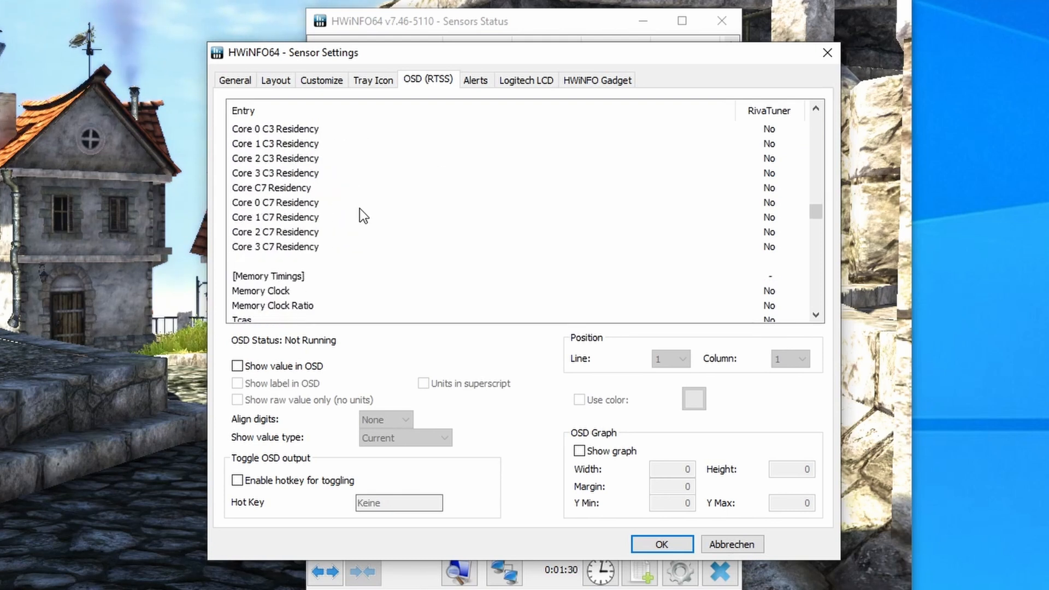
{"action": "scroll", "coordinate": [359, 211], "scroll_direction": "down", "scroll_amount": 15}
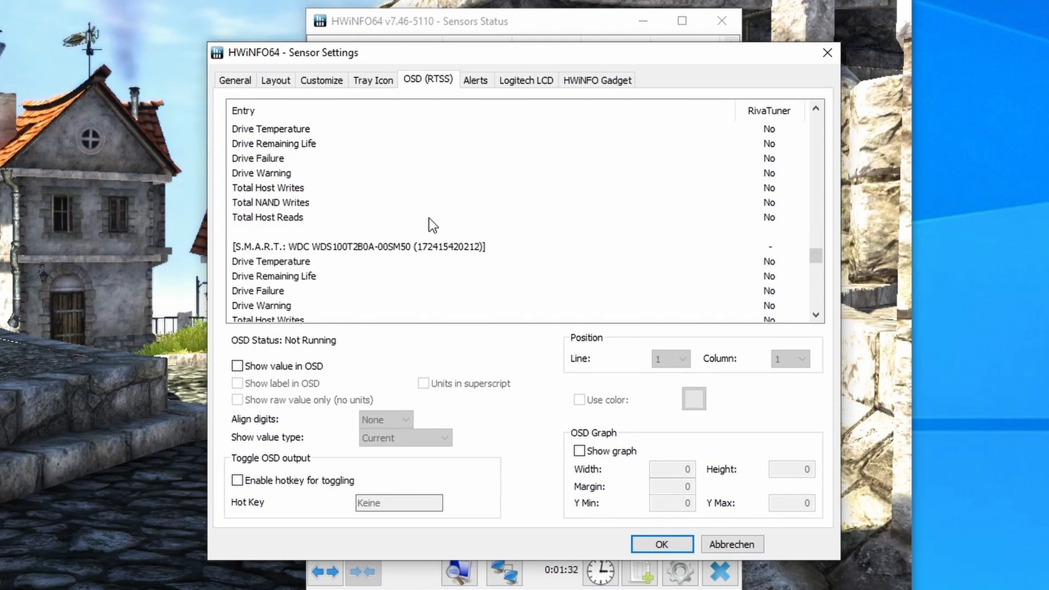
{"action": "scroll", "coordinate": [429, 218], "scroll_direction": "down", "scroll_amount": 12}
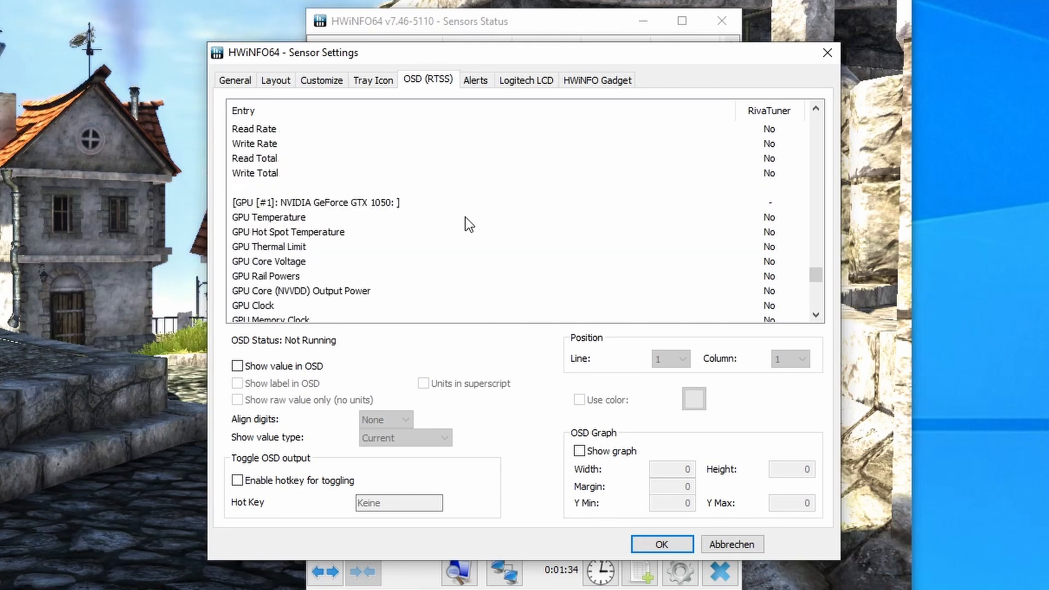
{"action": "scroll", "coordinate": [468, 224], "scroll_direction": "down", "scroll_amount": 1}
{"action": "left_click", "coordinate": [296, 179]}
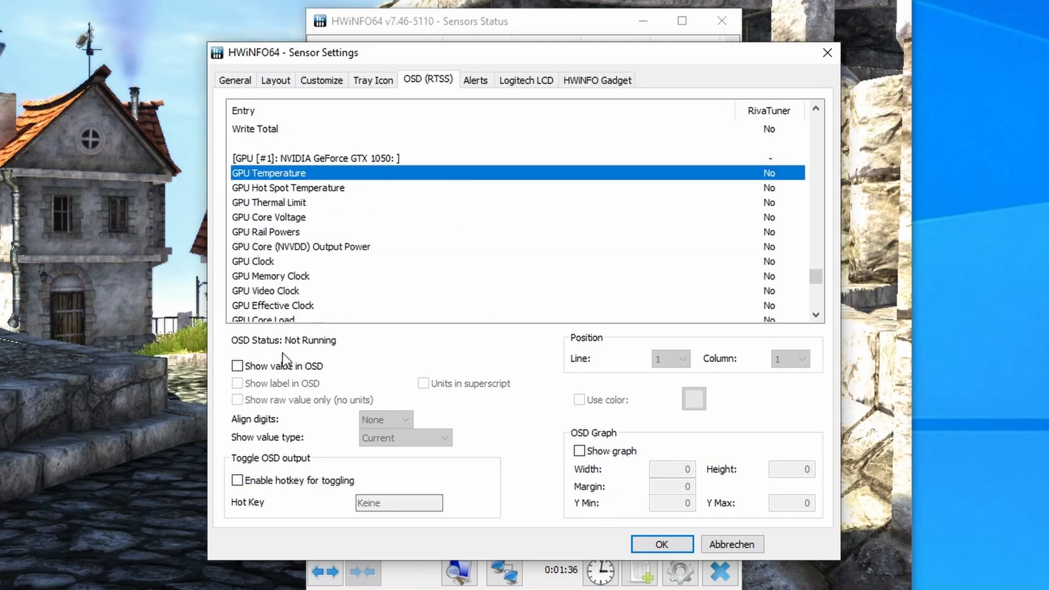
{"action": "left_click", "coordinate": [284, 366]}
{"action": "left_click", "coordinate": [296, 188]}
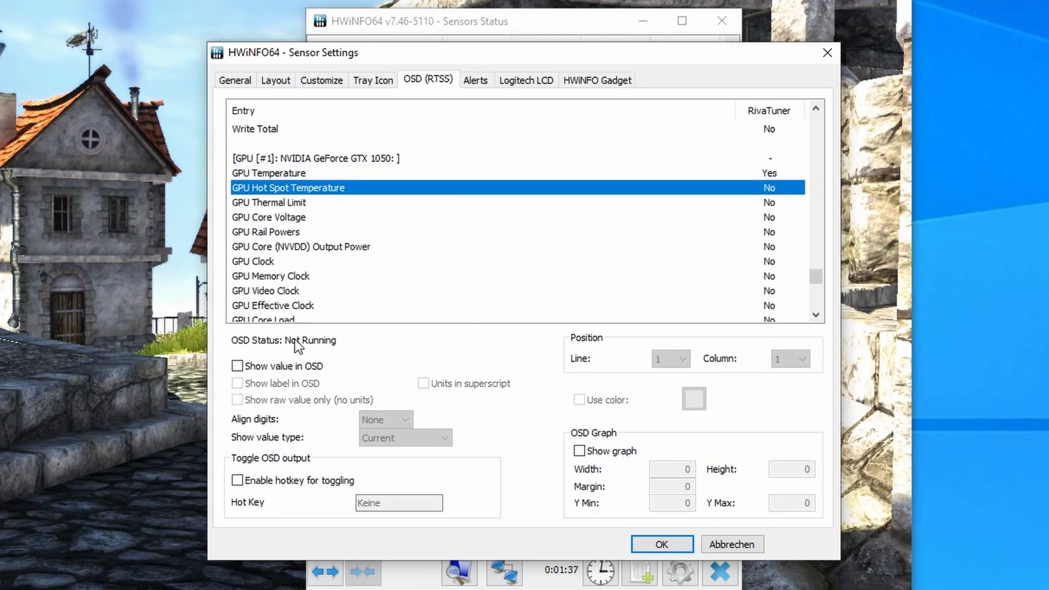
{"action": "left_click", "coordinate": [284, 366]}
Enable showing the GPU Thermal Limit and GPU Core Voltage values of the GTX 1050 in the OSD.
{"action": "left_click", "coordinate": [298, 202]}
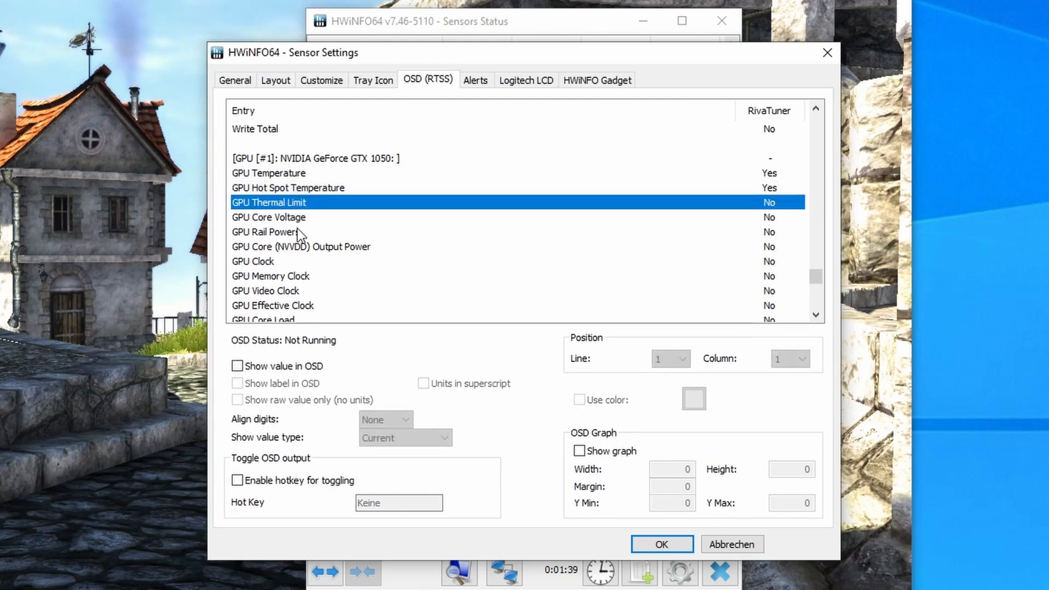
{"action": "left_click", "coordinate": [281, 365]}
{"action": "left_click", "coordinate": [293, 217]}
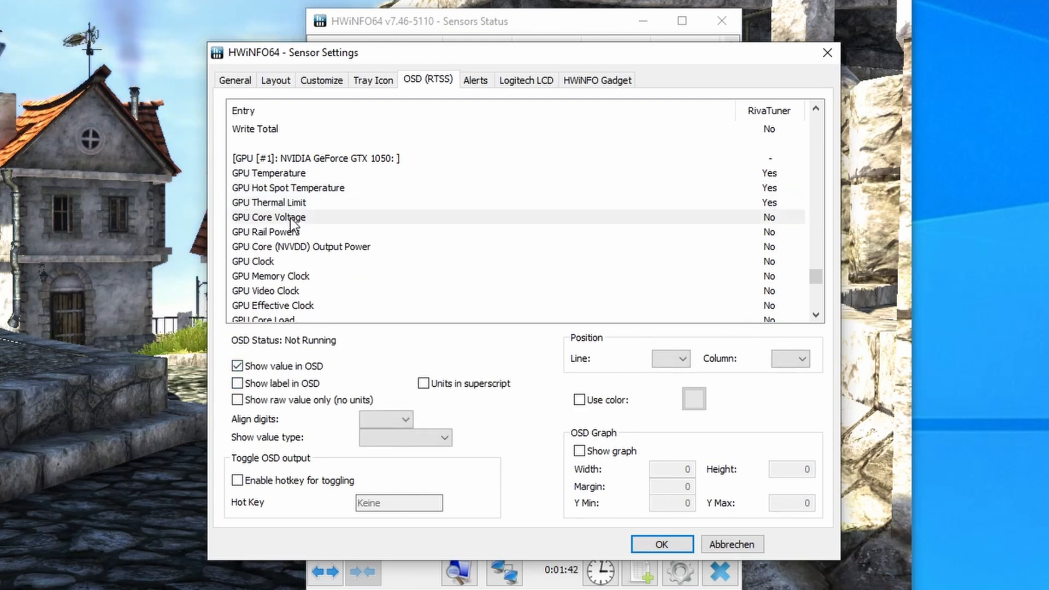
{"action": "left_click", "coordinate": [267, 367]}
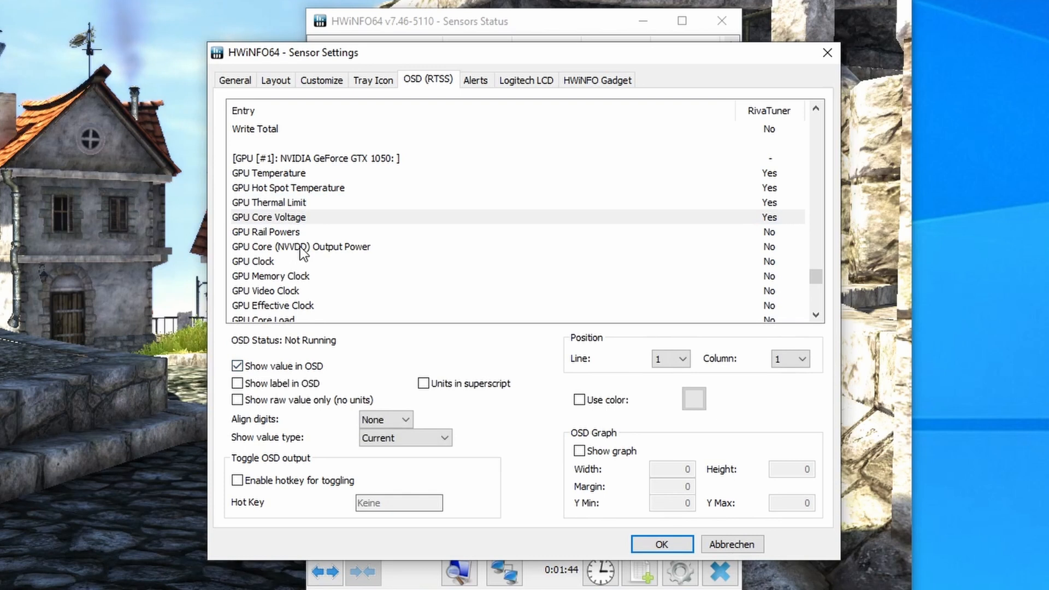
Enable showing the GPU Core (NVVDD) Output Power and GPU Clock values of the GTX 1050 in the OSD.
{"action": "left_click", "coordinate": [301, 249]}
{"action": "left_click", "coordinate": [273, 365]}
{"action": "left_click", "coordinate": [271, 260]}
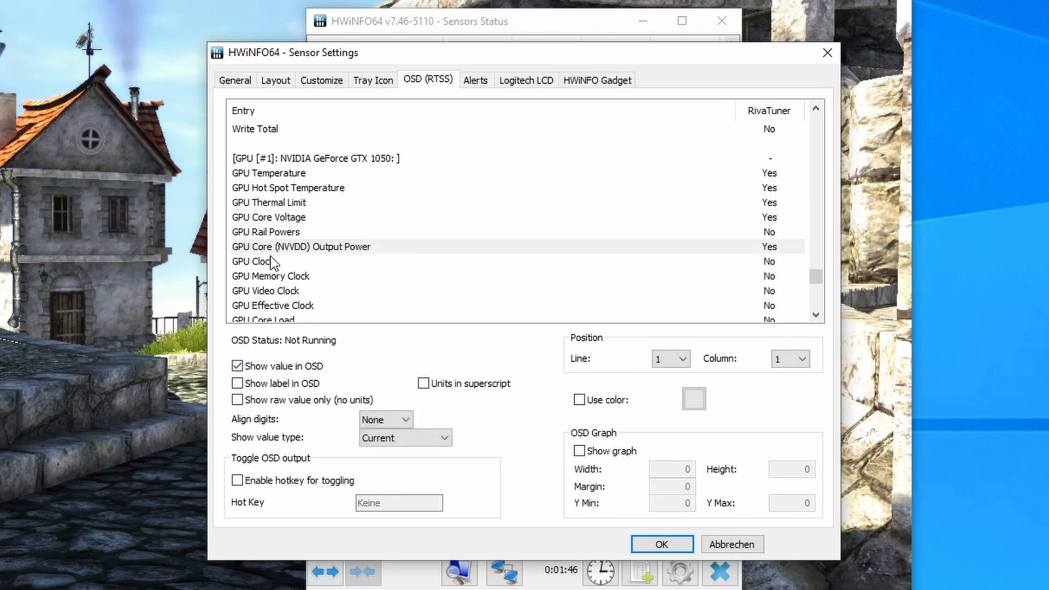
{"action": "left_click", "coordinate": [270, 366]}
Enable showing the GPU Memory Usage value of the GTX 1050 in the OSD.
{"action": "scroll", "coordinate": [305, 277], "scroll_direction": "down", "scroll_amount": 1}
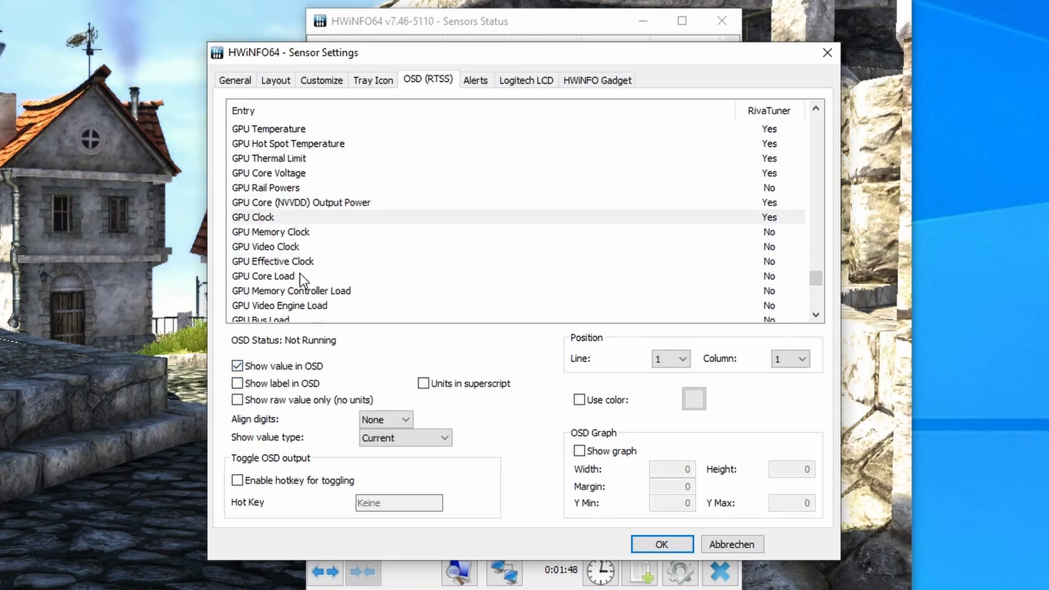
{"action": "left_click", "coordinate": [297, 265]}
{"action": "left_click", "coordinate": [295, 277]}
{"action": "left_click", "coordinate": [294, 292]}
{"action": "scroll", "coordinate": [300, 296], "scroll_direction": "down", "scroll_amount": 2}
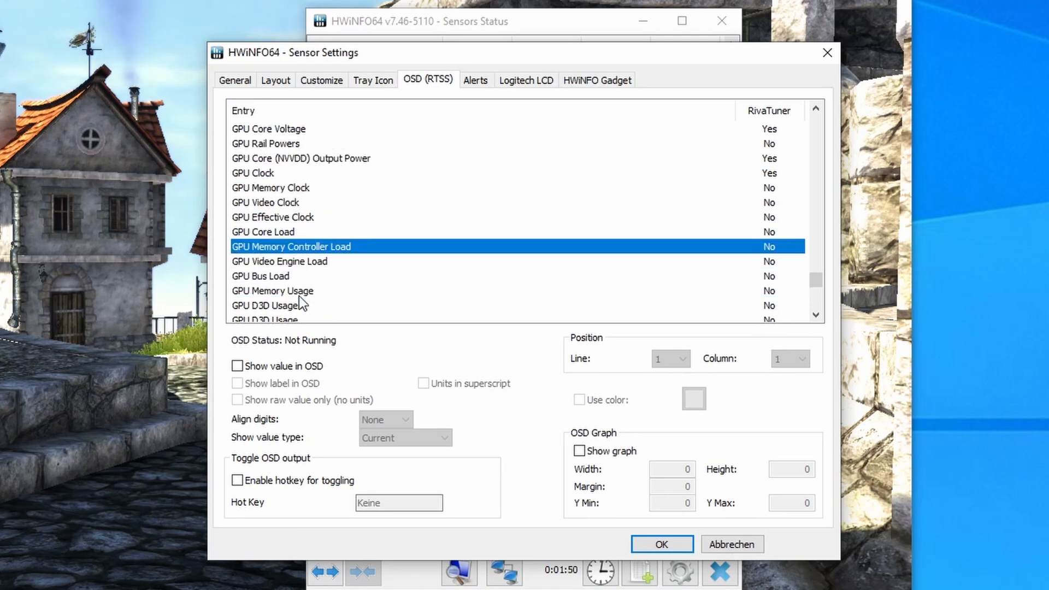
{"action": "left_click", "coordinate": [285, 247]}
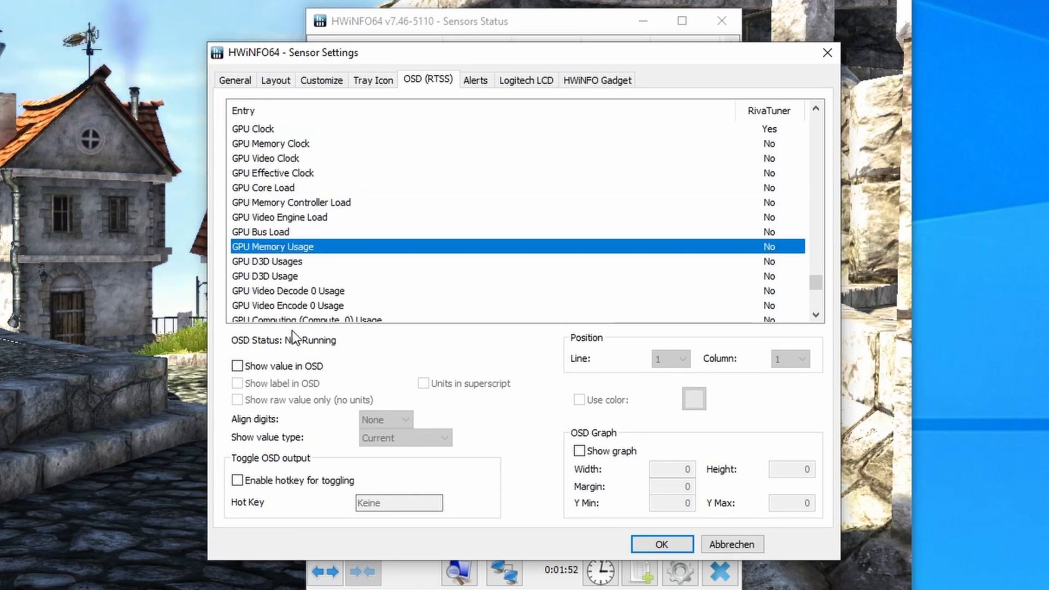
{"action": "left_click", "coordinate": [290, 366]}
Check the remaining GPU, battery, network and hardware error entries, and accept the sensor settings.
{"action": "scroll", "coordinate": [312, 292], "scroll_direction": "down", "scroll_amount": 6}
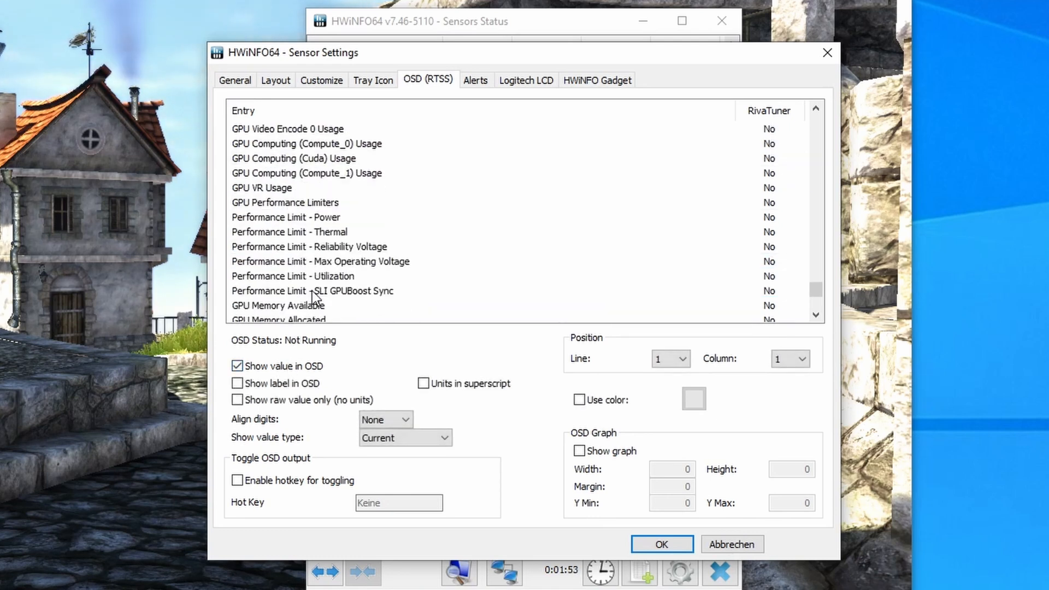
{"action": "scroll", "coordinate": [313, 292], "scroll_direction": "down", "scroll_amount": 1}
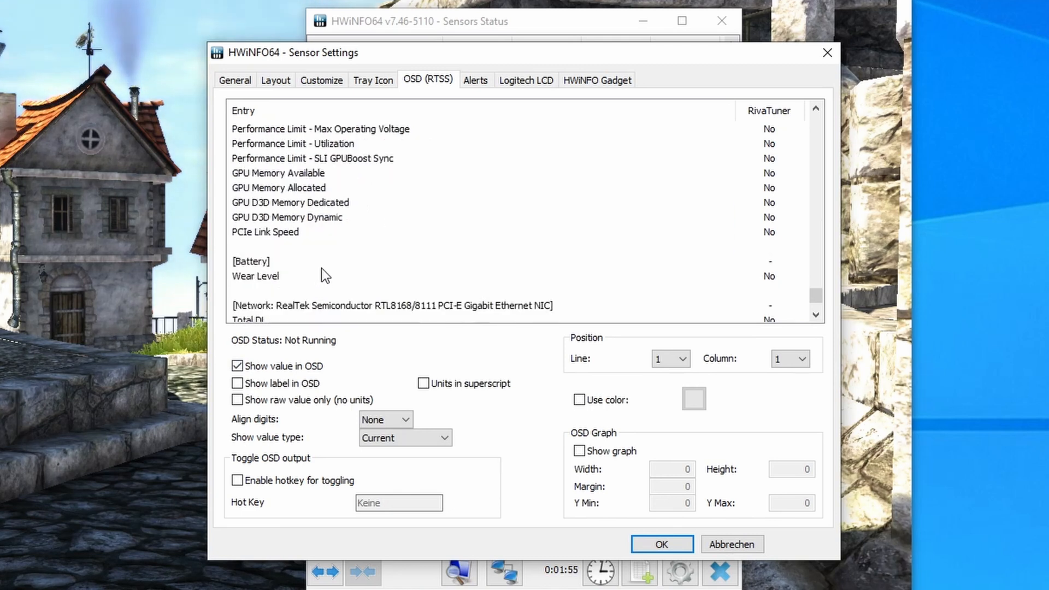
{"action": "scroll", "coordinate": [321, 268], "scroll_direction": "down", "scroll_amount": 3}
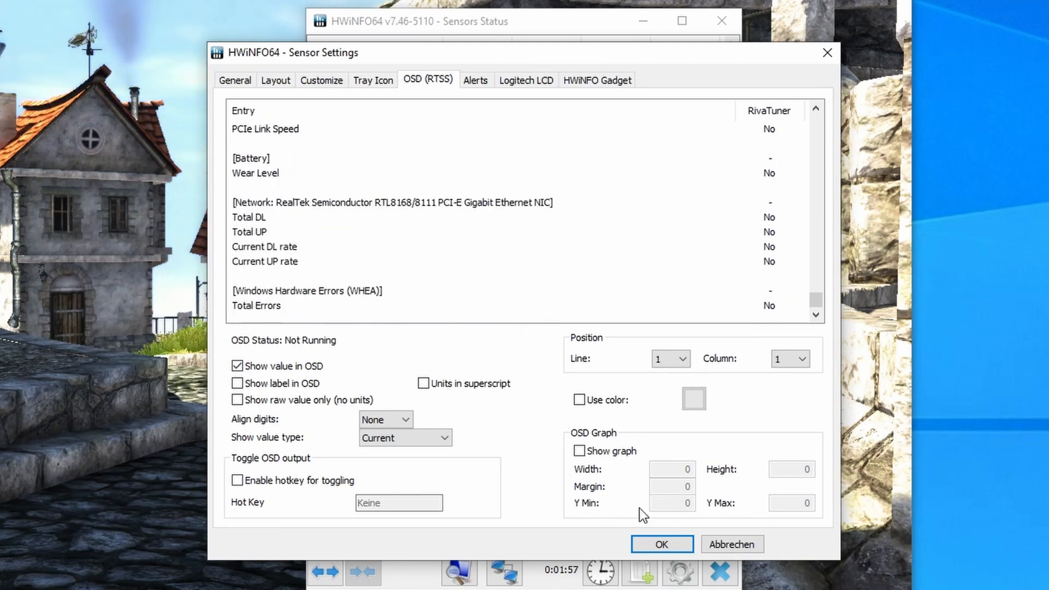
{"action": "left_click", "coordinate": [657, 545]}
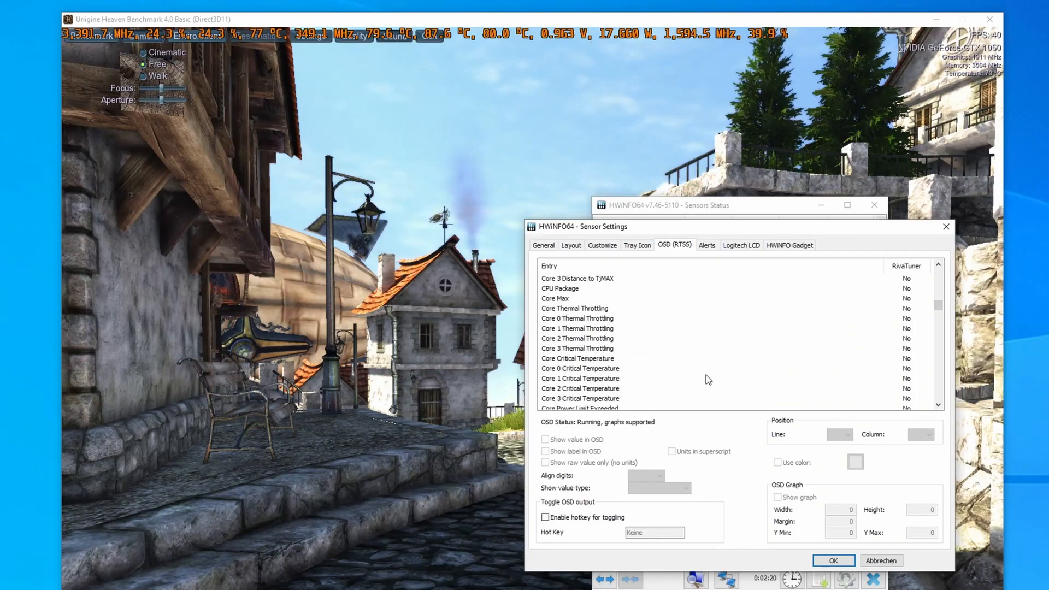
Place the GTX 1050's GPU Temperature on OSD line 3 and show its label.
{"action": "scroll", "coordinate": [709, 371], "scroll_direction": "down", "scroll_amount": 10}
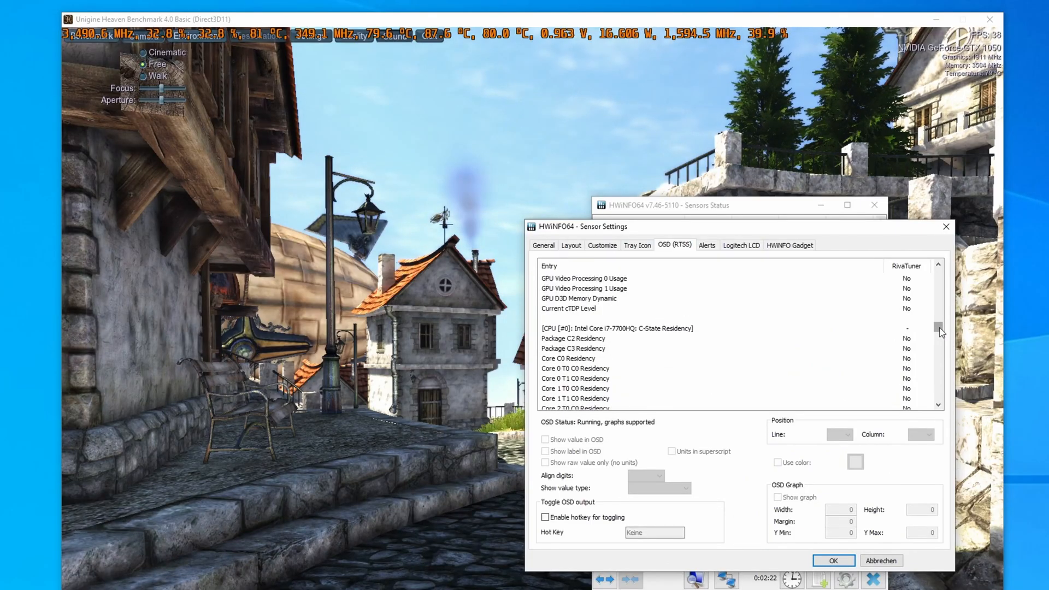
{"action": "left_click_drag", "start_coordinate": [939, 332], "coordinate": [939, 381]}
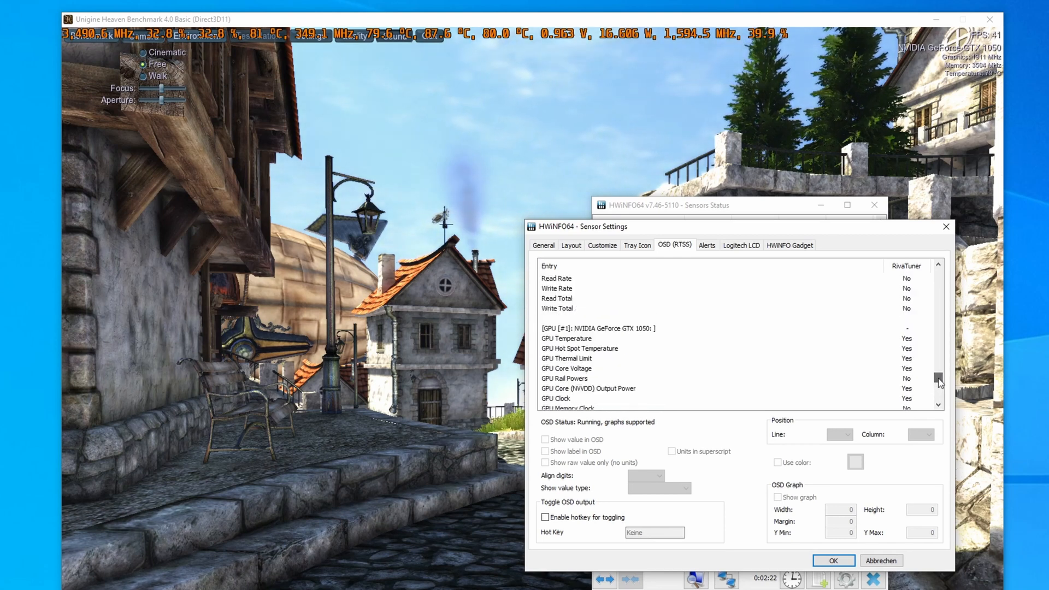
{"action": "left_click", "coordinate": [574, 341]}
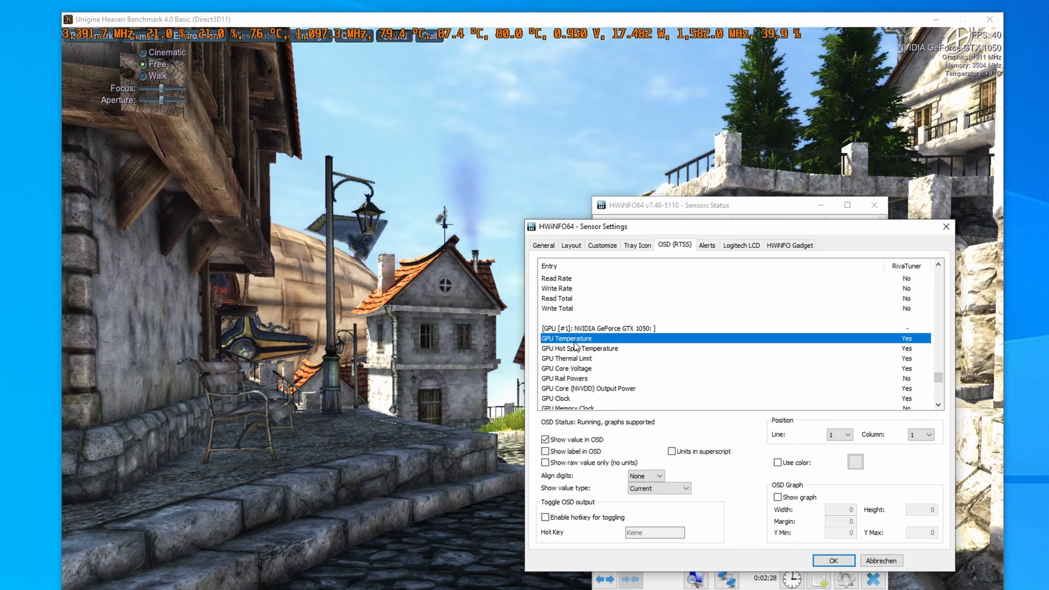
{"action": "left_click", "coordinate": [830, 434]}
{"action": "left_click", "coordinate": [834, 457]}
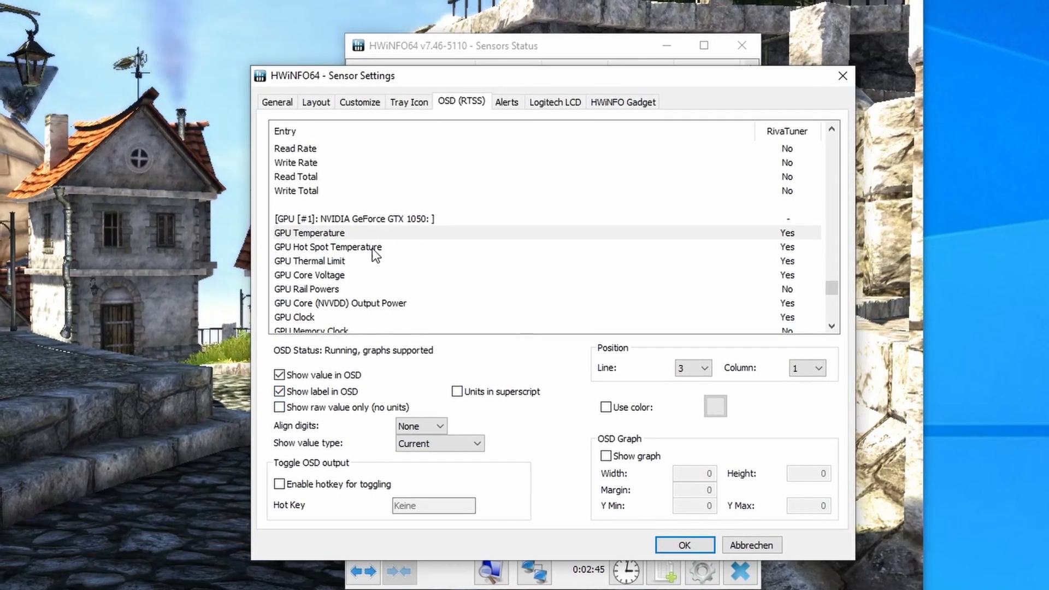
Show the GPU Hot Spot Temperature with its label on OSD line 4, trying line 5 as well.
{"action": "left_click", "coordinate": [372, 246]}
{"action": "left_click", "coordinate": [703, 369]}
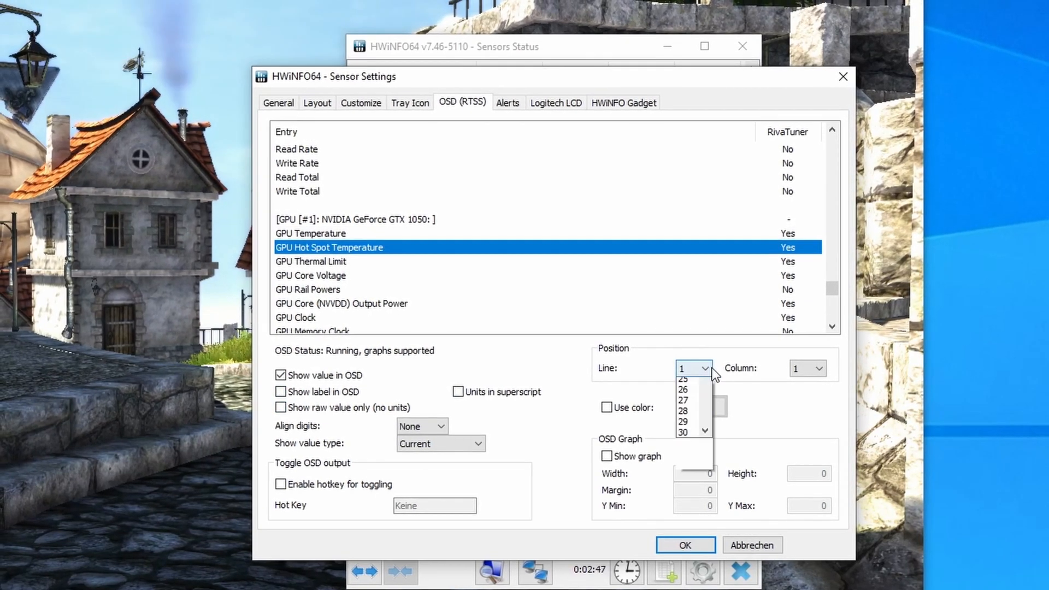
{"action": "left_click", "coordinate": [704, 369]}
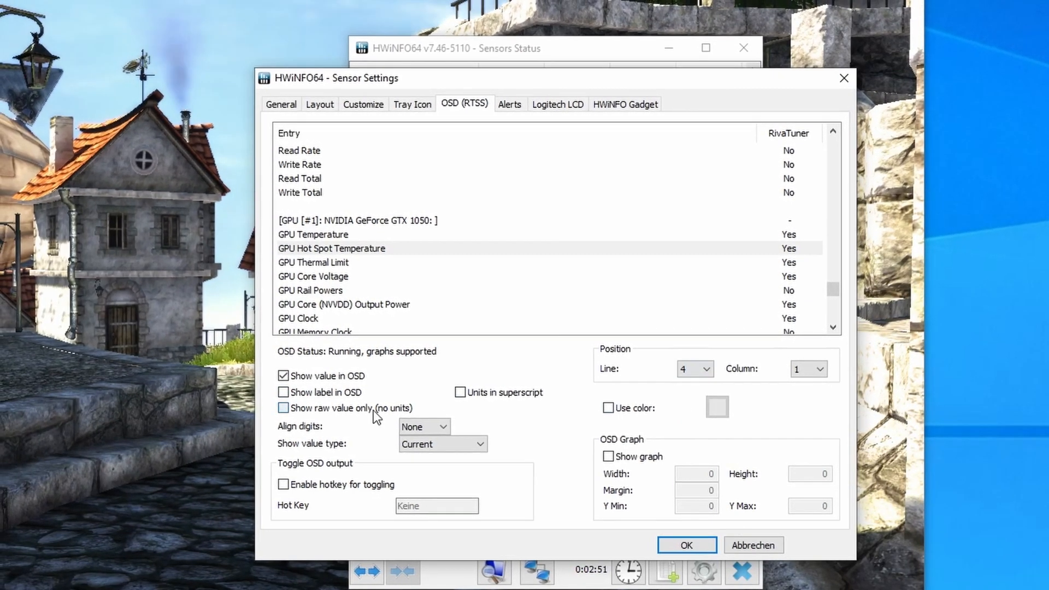
{"action": "left_click", "coordinate": [281, 391]}
{"action": "left_click", "coordinate": [694, 368]}
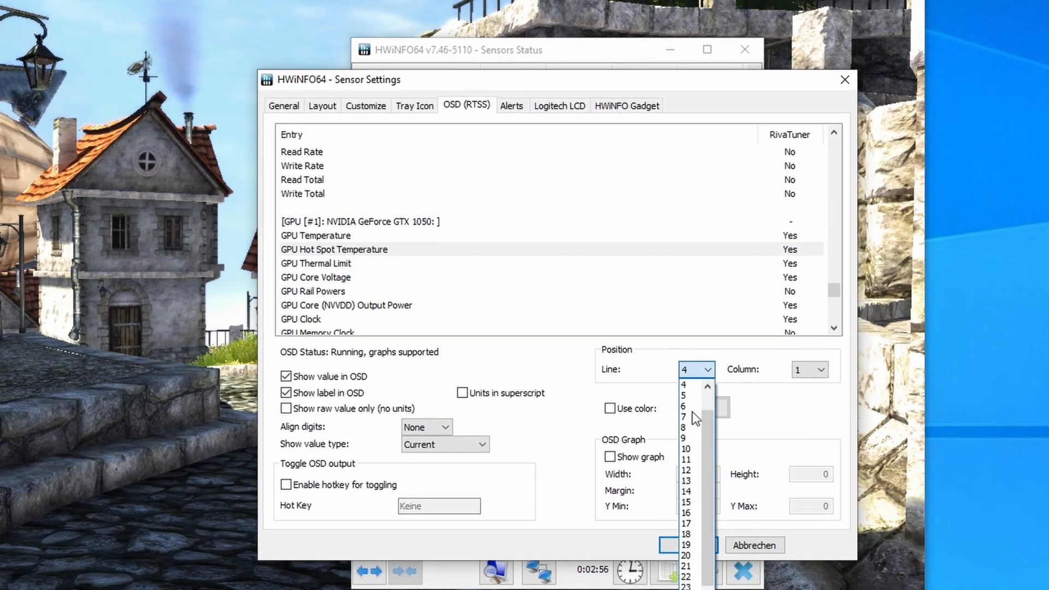
{"action": "left_click", "coordinate": [684, 395]}
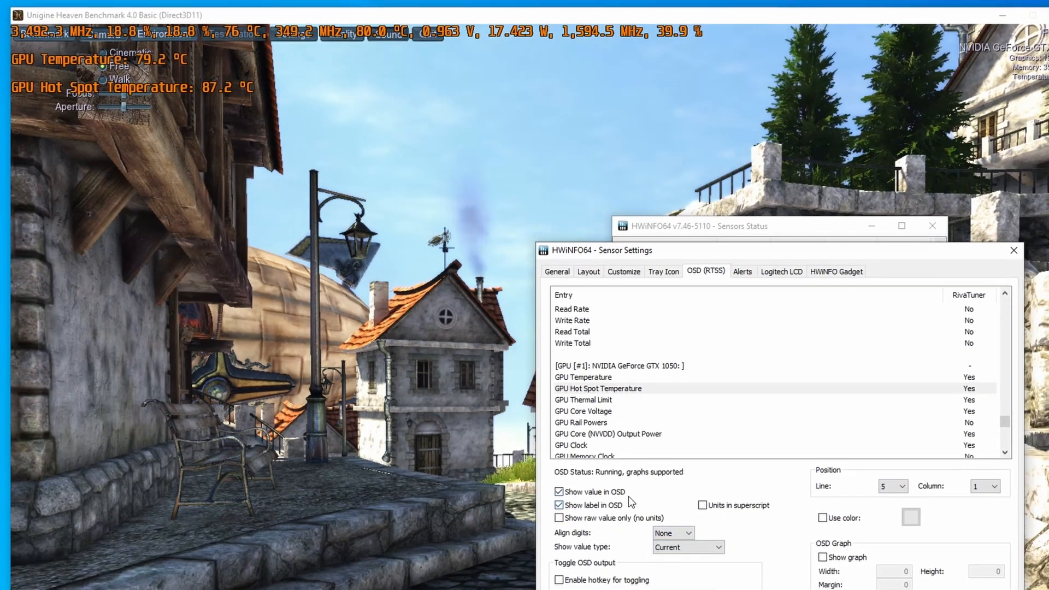
{"action": "left_click", "coordinate": [893, 485]}
Move the GPU Thermal Limit value of the GTX 1050 to OSD line 6.
{"action": "left_click", "coordinate": [601, 400]}
{"action": "left_click", "coordinate": [892, 486]}
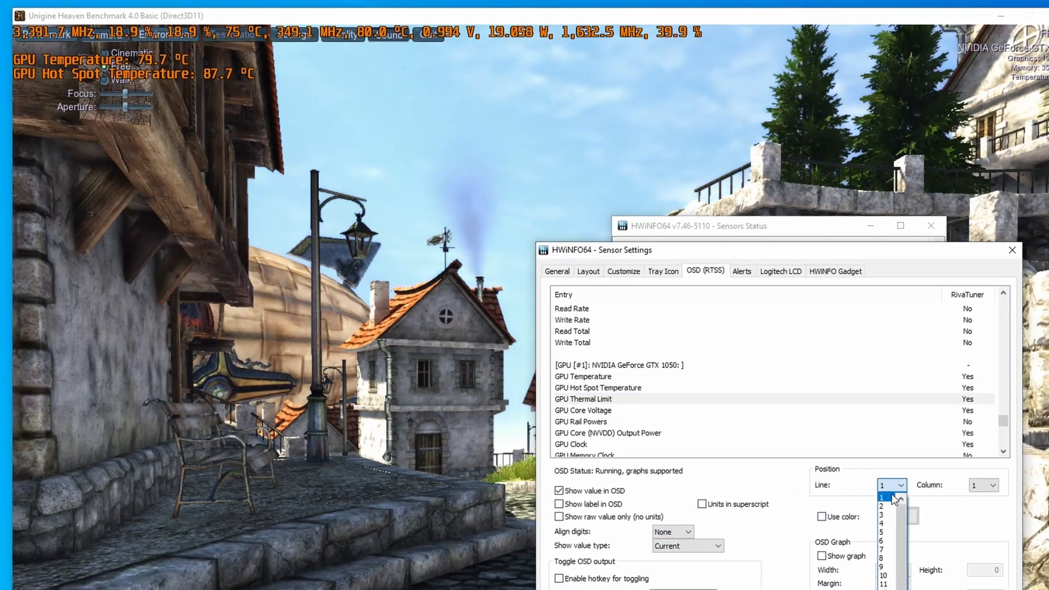
{"action": "left_click", "coordinate": [895, 501]}
Move the GPU Core Voltage value to OSD line 6 and show its label.
{"action": "left_click", "coordinate": [612, 410]}
{"action": "left_click", "coordinate": [891, 485]}
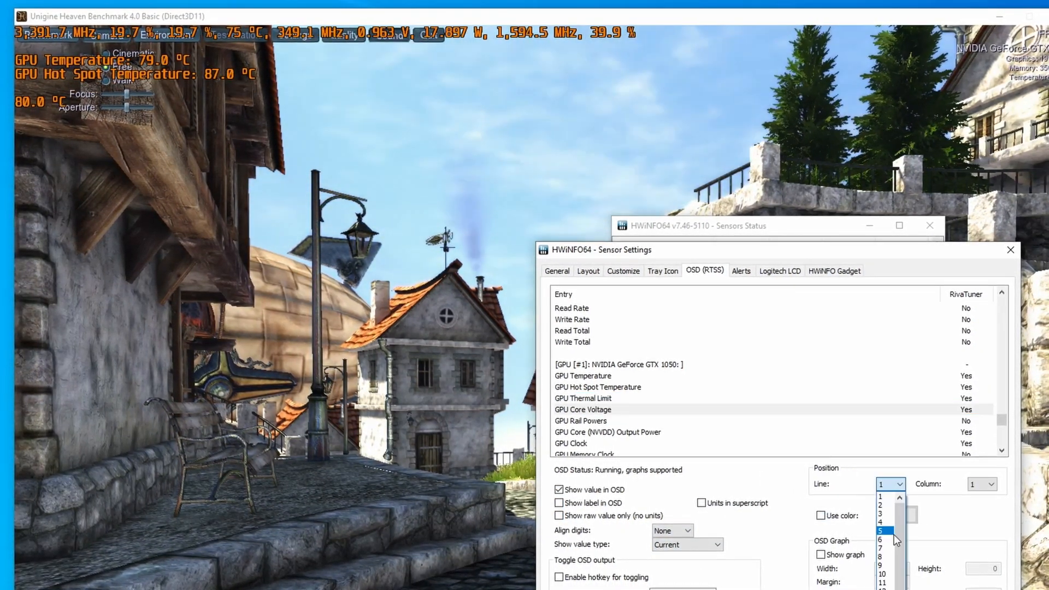
{"action": "left_click", "coordinate": [894, 535]}
{"action": "left_click", "coordinate": [608, 501]}
Show the label of GPU Thermal Limit in the OSD and move GPU Core Voltage to line 7.
{"action": "left_click", "coordinate": [600, 399]}
{"action": "left_click", "coordinate": [594, 502]}
{"action": "left_click", "coordinate": [601, 409]}
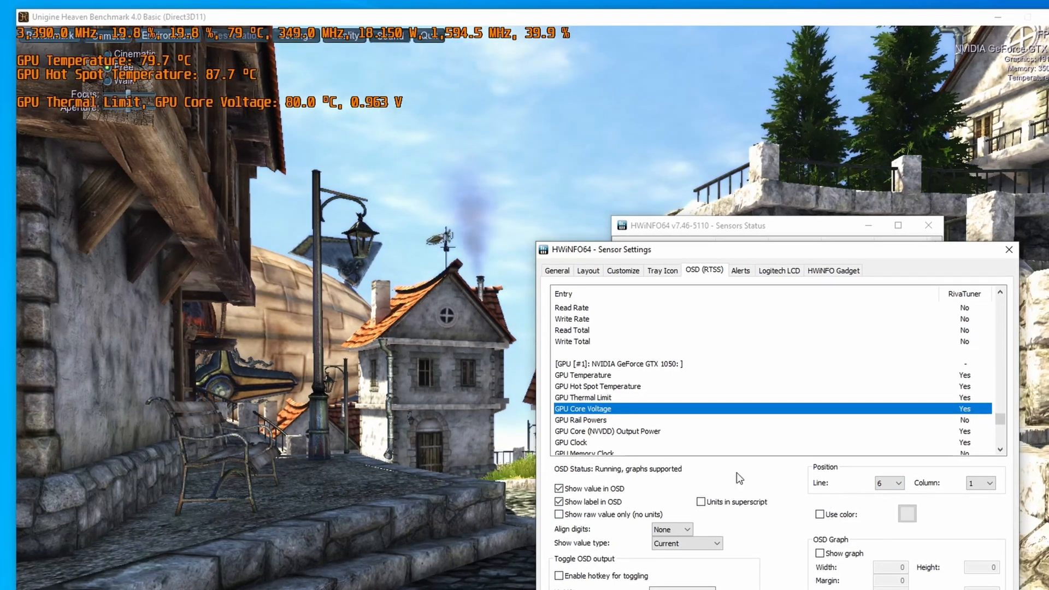
{"action": "left_click", "coordinate": [890, 483]}
{"action": "left_click", "coordinate": [879, 503]}
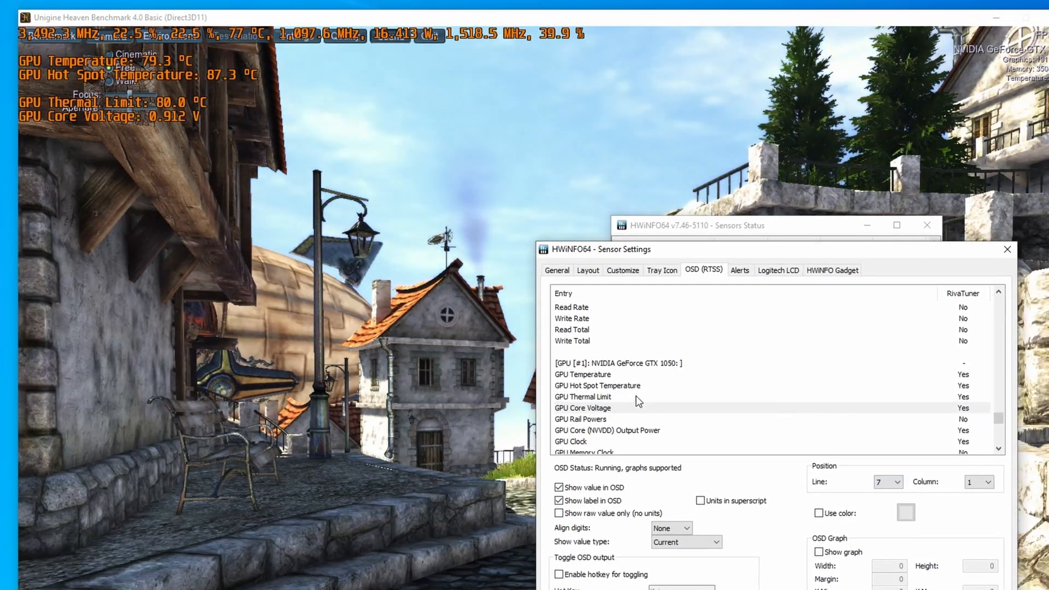
Enable showing the GPU Rail Powers value of the GTX 1050 in the OSD.
{"action": "left_click", "coordinate": [582, 420]}
{"action": "left_click", "coordinate": [606, 488]}
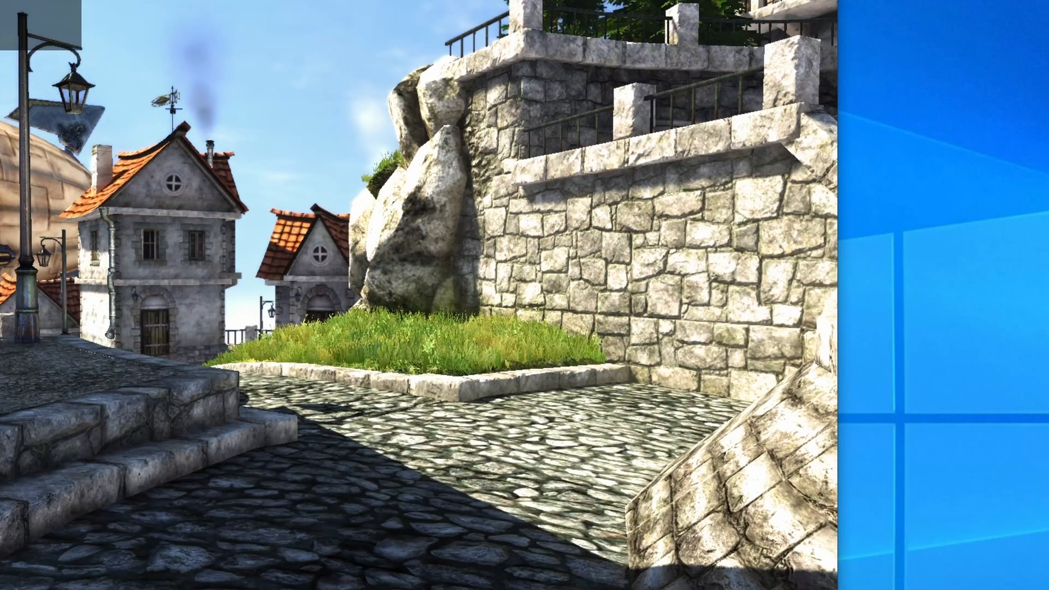
Switch to MSI Afterburner and open the hardware monitoring section of its properties.
{"action": "left_click", "coordinate": [192, 588]}
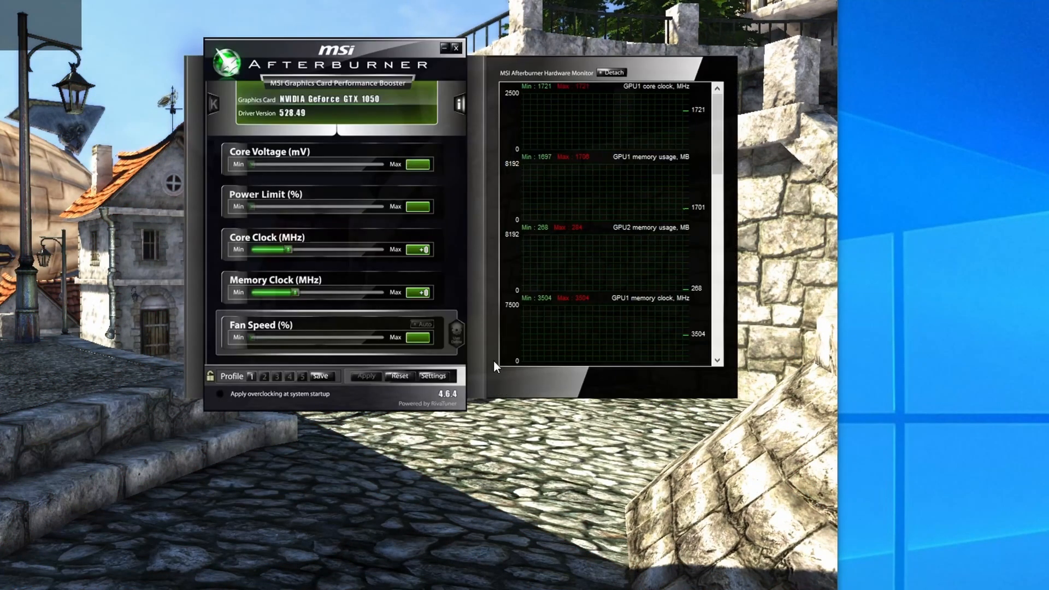
{"action": "left_click", "coordinate": [442, 377]}
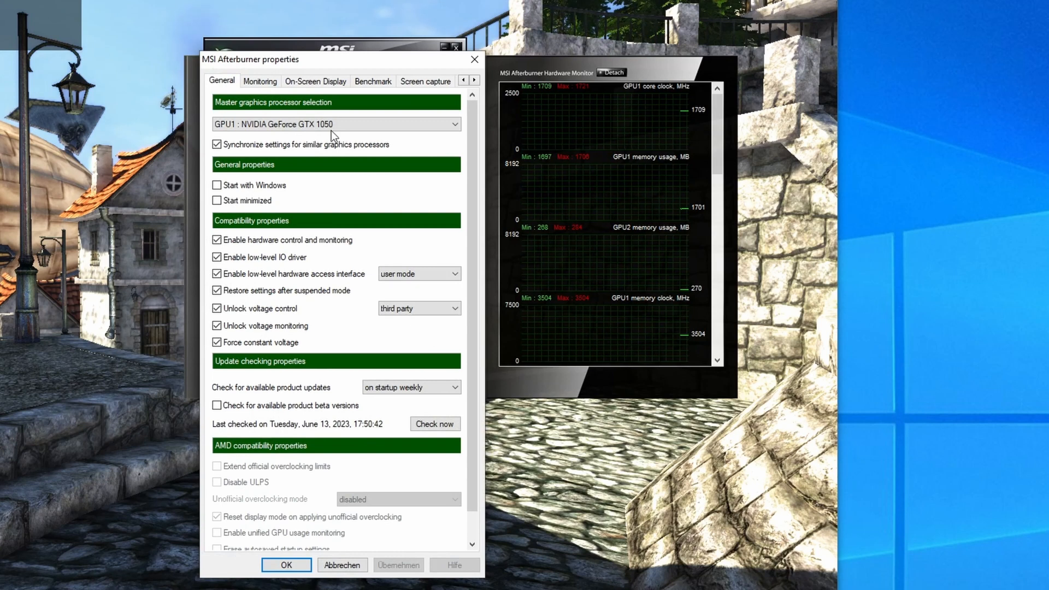
{"action": "left_click", "coordinate": [361, 84]}
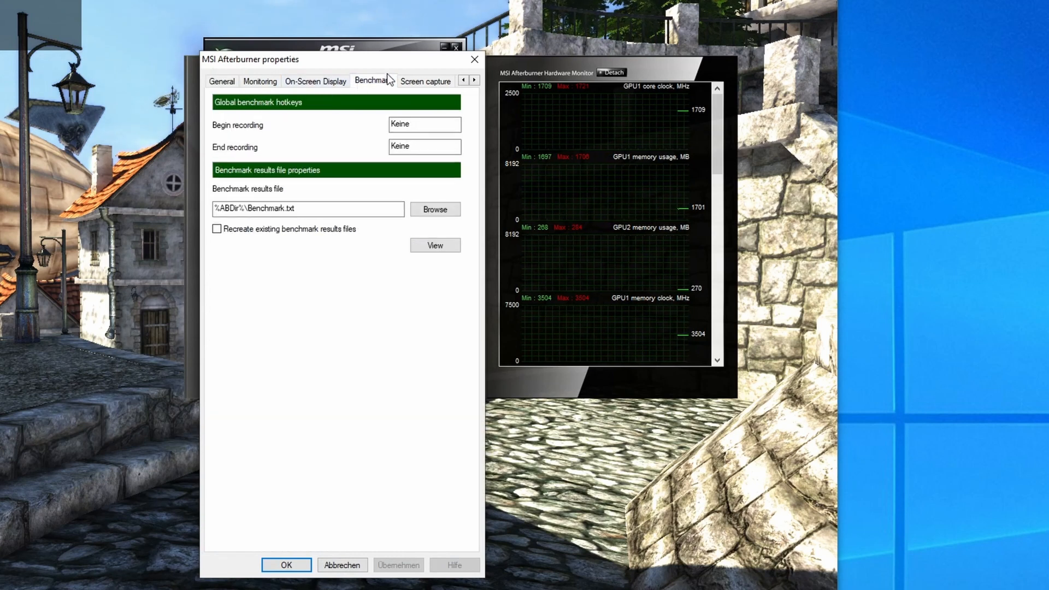
{"action": "left_click", "coordinate": [269, 84]}
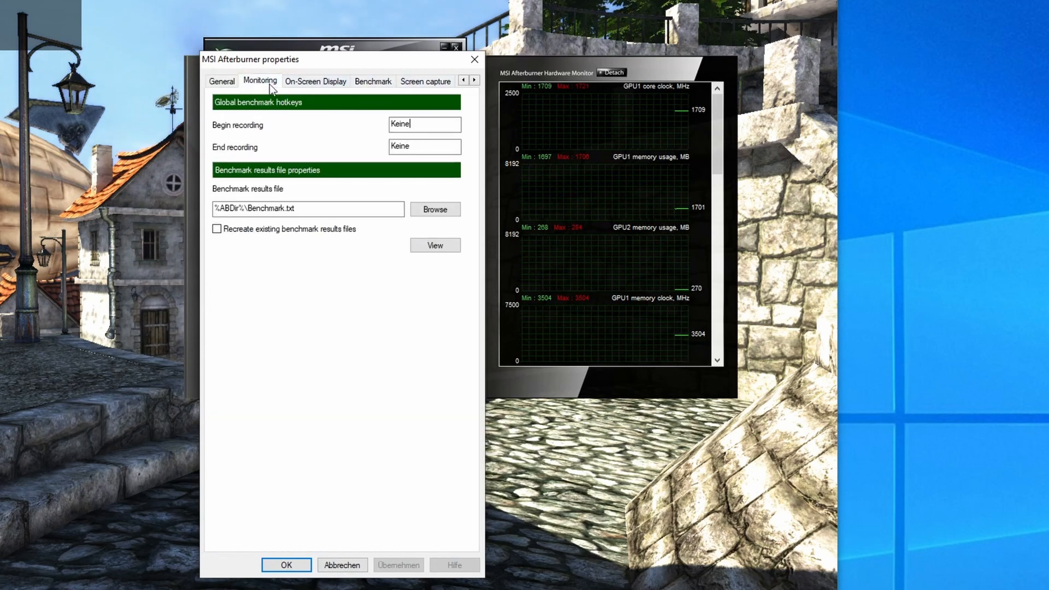
Examine the active hardware monitoring graphs and the OSD properties of GPU1 core clock, CPU temperature and GPU1 memory usage per process.
{"action": "left_click", "coordinate": [352, 201]}
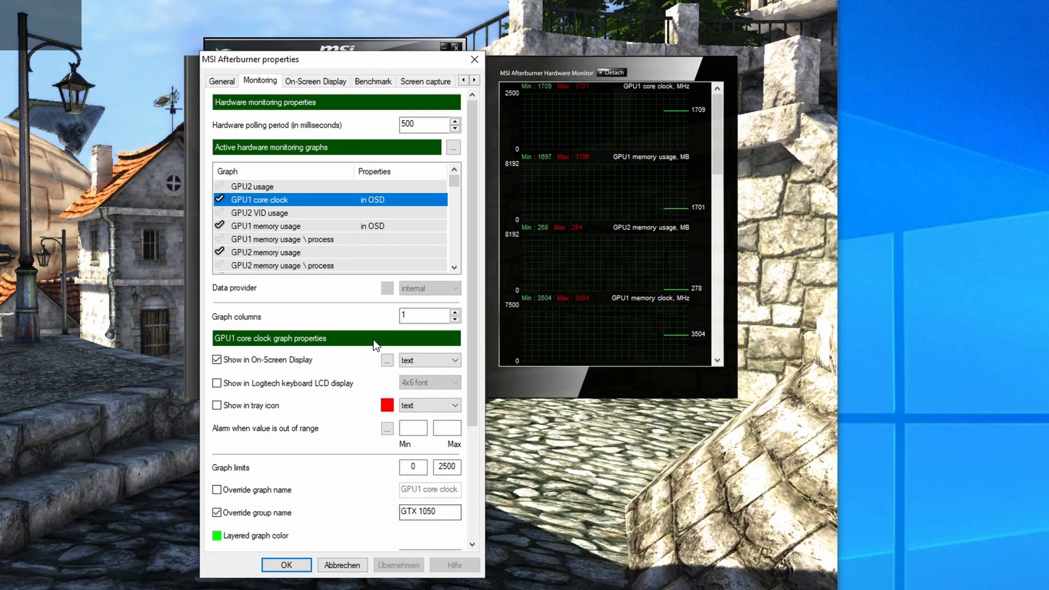
{"action": "scroll", "coordinate": [366, 228], "scroll_direction": "down", "scroll_amount": 10}
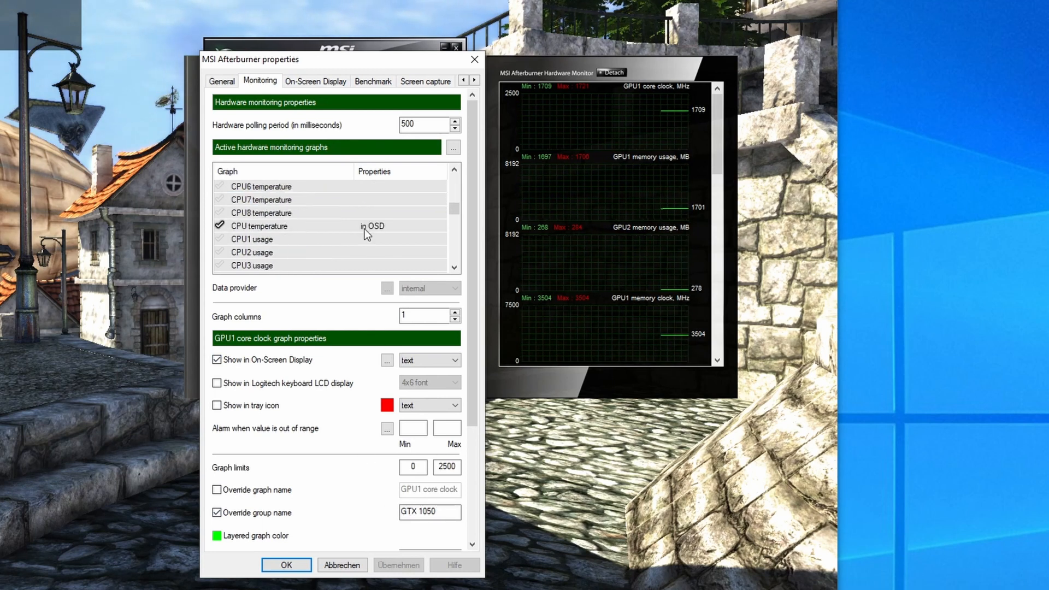
{"action": "left_click", "coordinate": [309, 226]}
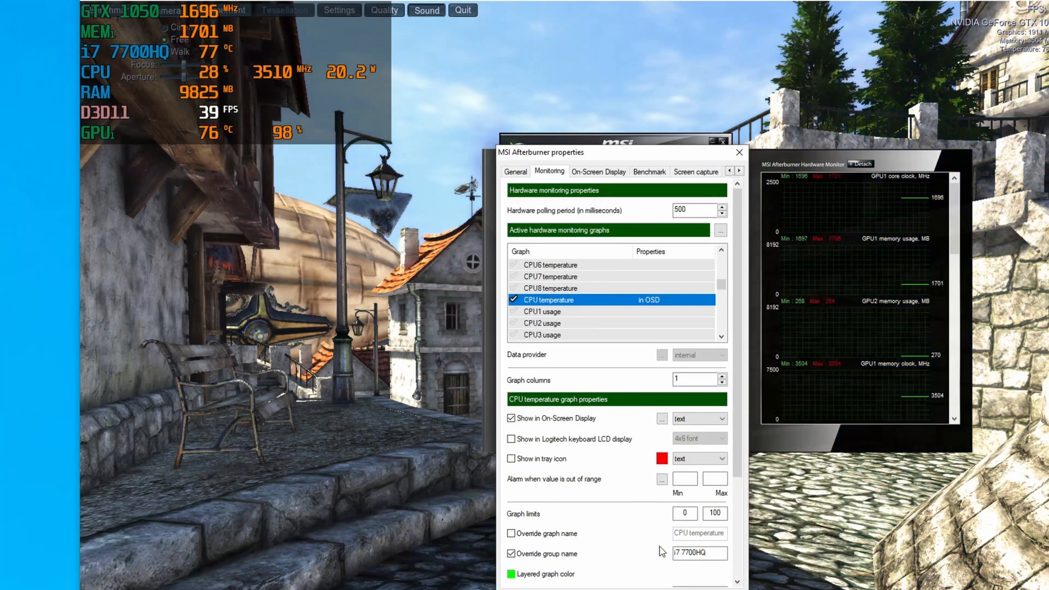
{"action": "scroll", "coordinate": [676, 328], "scroll_direction": "down", "scroll_amount": 3}
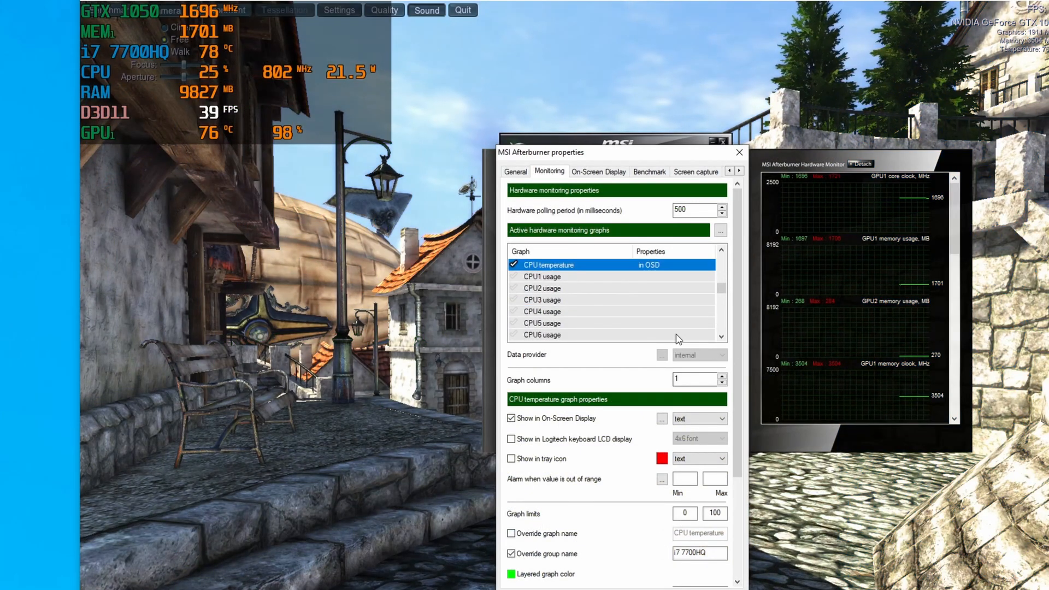
{"action": "scroll", "coordinate": [675, 326], "scroll_direction": "down", "scroll_amount": 7}
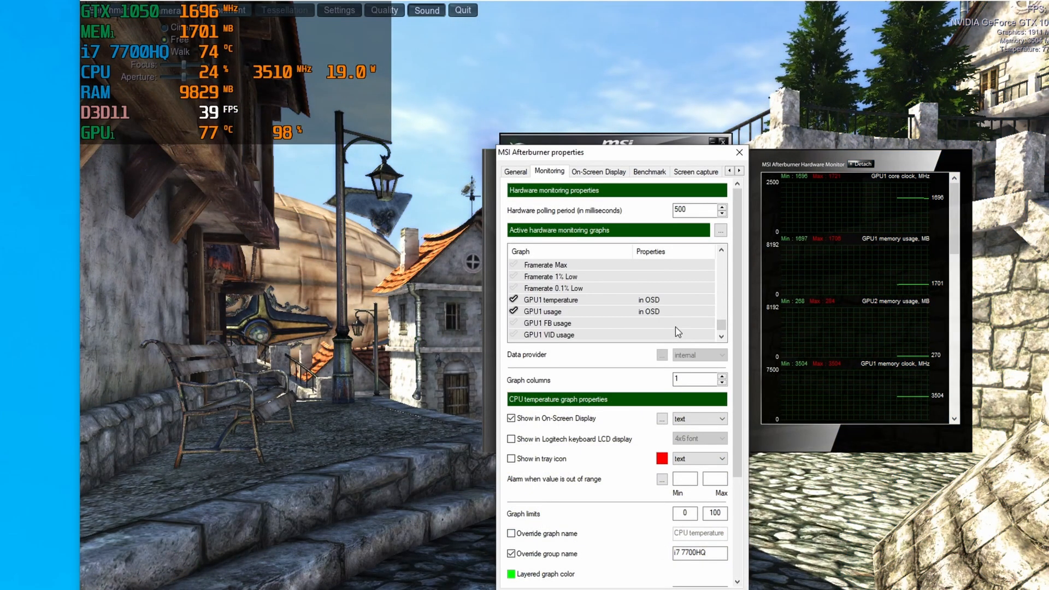
{"action": "scroll", "coordinate": [677, 330], "scroll_direction": "up", "scroll_amount": 8}
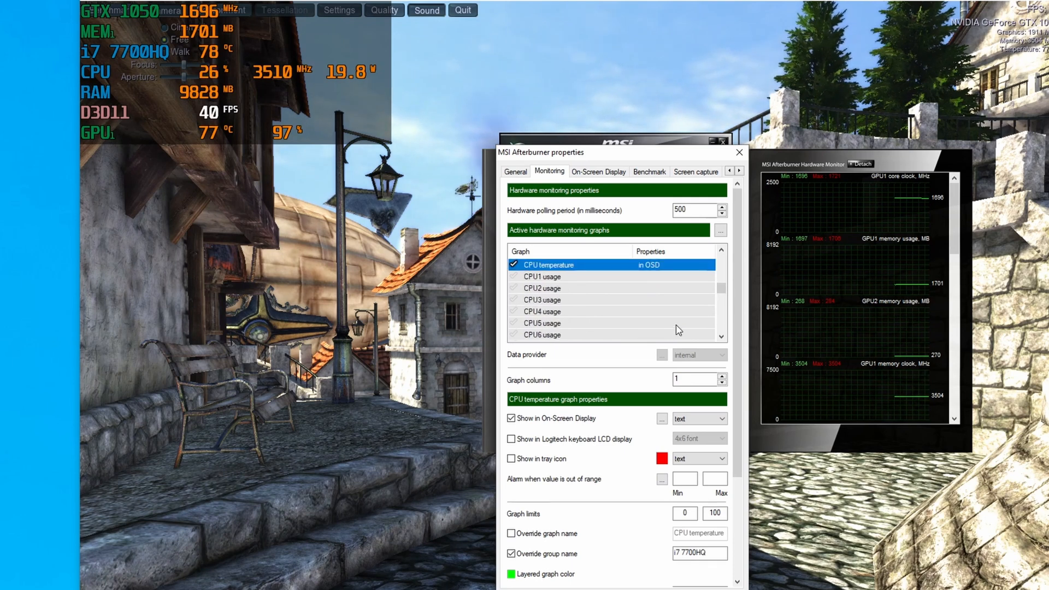
{"action": "scroll", "coordinate": [678, 330], "scroll_direction": "up", "scroll_amount": 4}
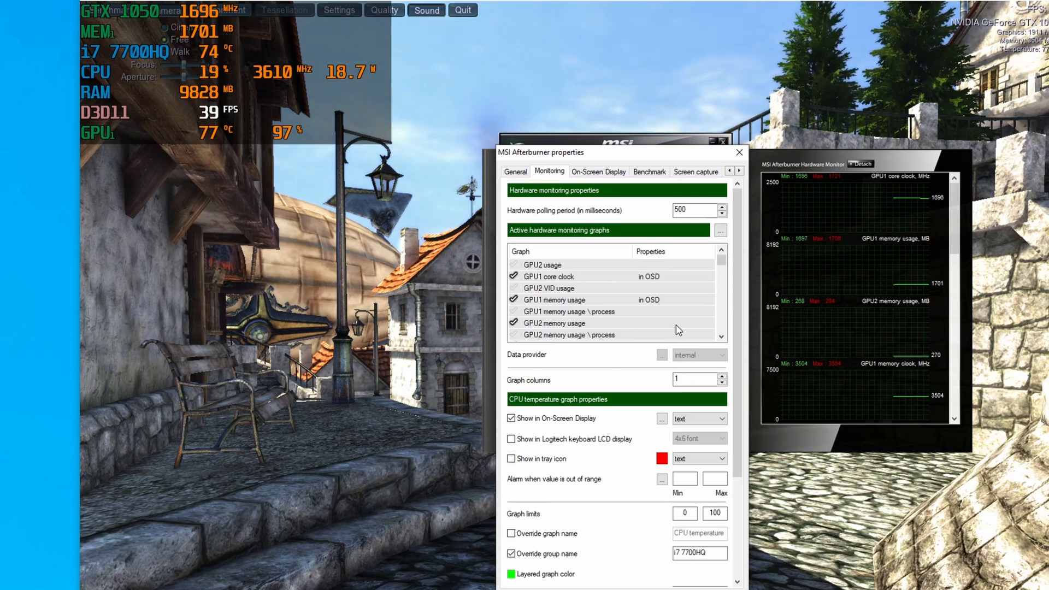
{"action": "left_click", "coordinate": [563, 277]}
{"action": "left_click", "coordinate": [564, 288]}
{"action": "left_click", "coordinate": [566, 311]}
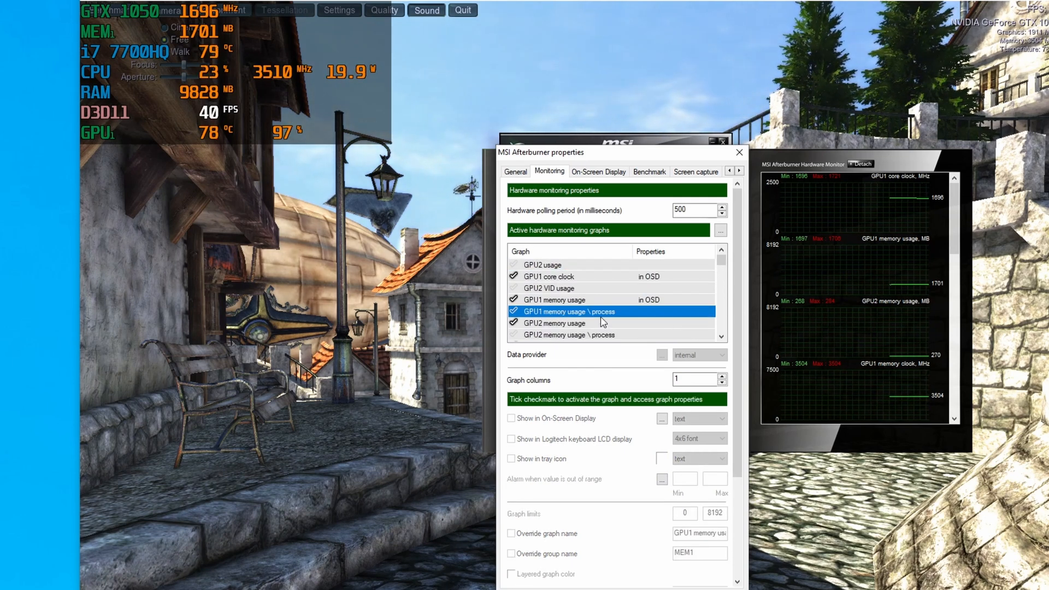
Activate the GPU2 usage graph in the on-screen display and override its group name with Intel UHD.
{"action": "left_click", "coordinate": [556, 267]}
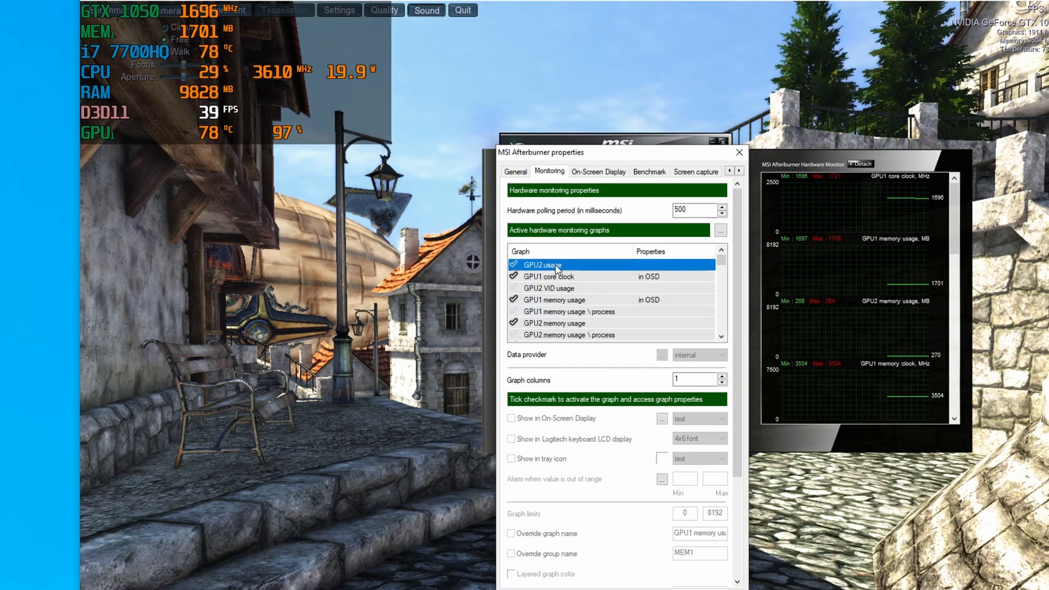
{"action": "left_click", "coordinate": [514, 265]}
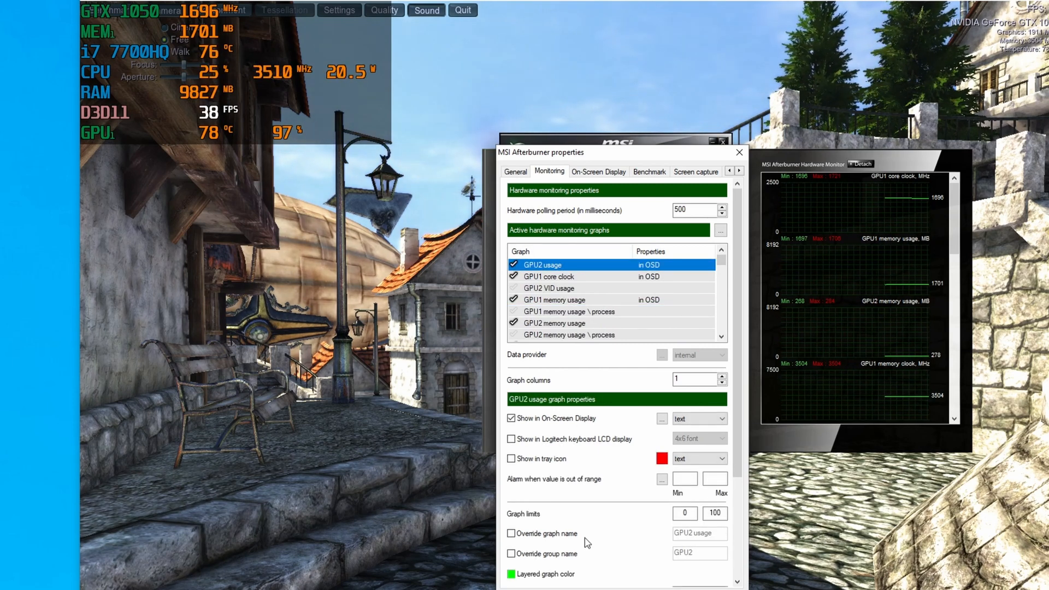
{"action": "double_click", "coordinate": [714, 554]}
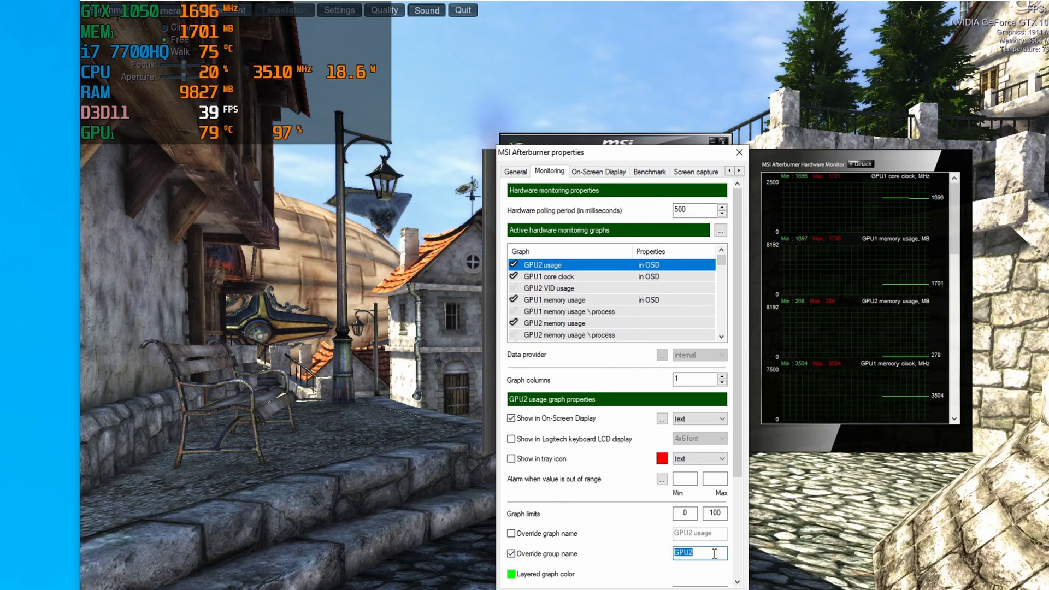
{"action": "type", "text": "Intel UHD"}
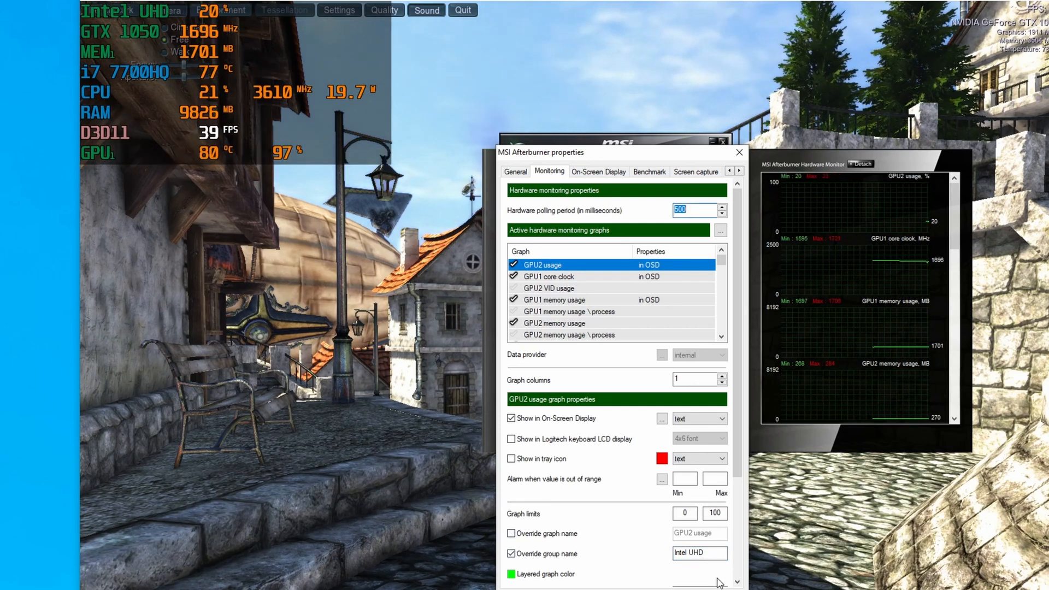
Activate the CPU1 temperature graph, show it in the on-screen display and apply the monitoring settings.
{"action": "scroll", "coordinate": [615, 290], "scroll_direction": "down", "scroll_amount": 8}
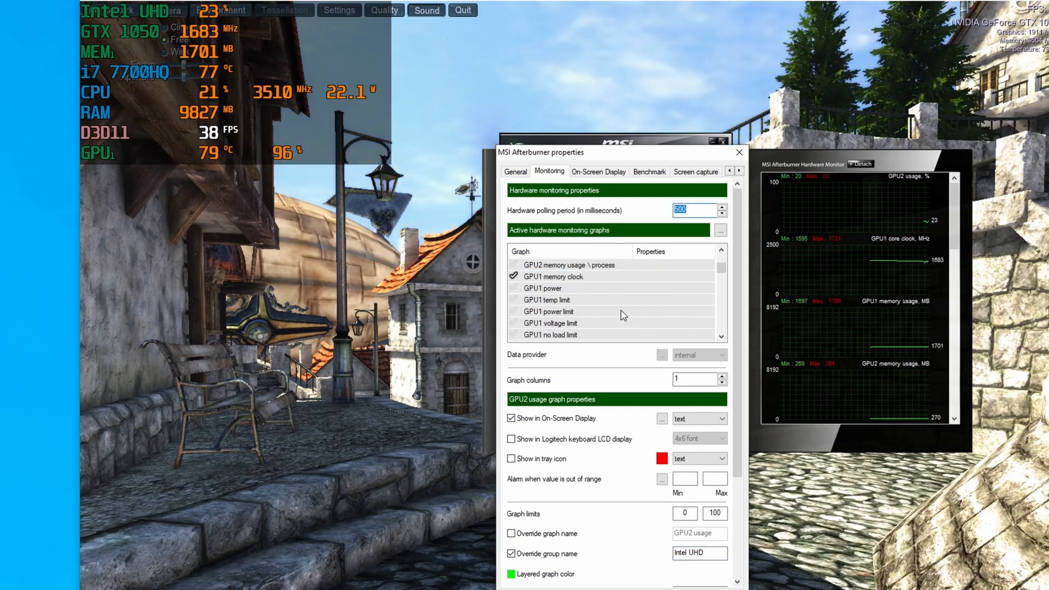
{"action": "scroll", "coordinate": [620, 314], "scroll_direction": "up", "scroll_amount": 3}
{"action": "scroll", "coordinate": [620, 316], "scroll_direction": "down", "scroll_amount": 3}
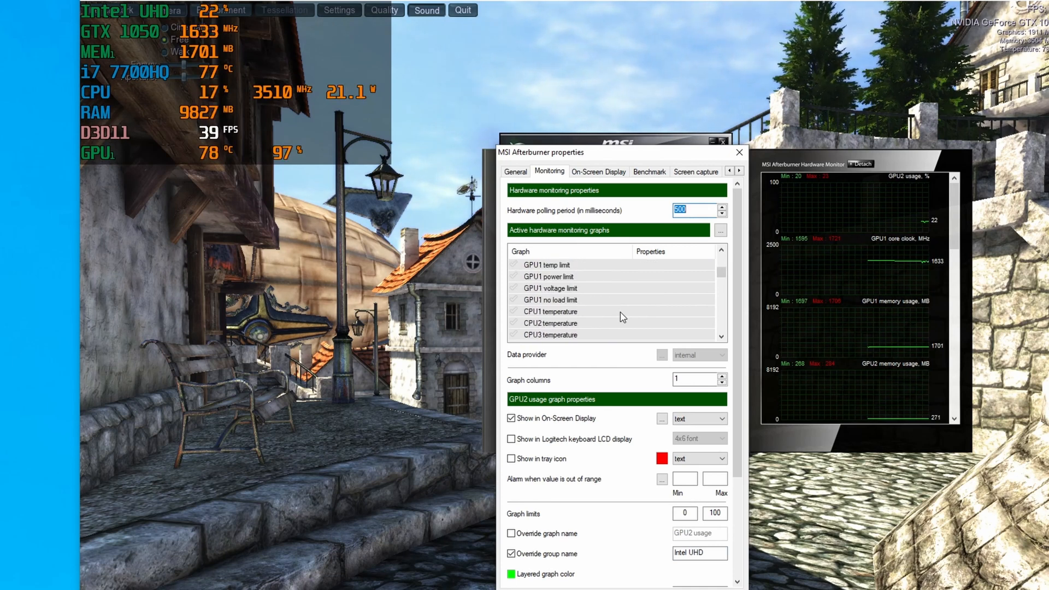
{"action": "left_click", "coordinate": [572, 307]}
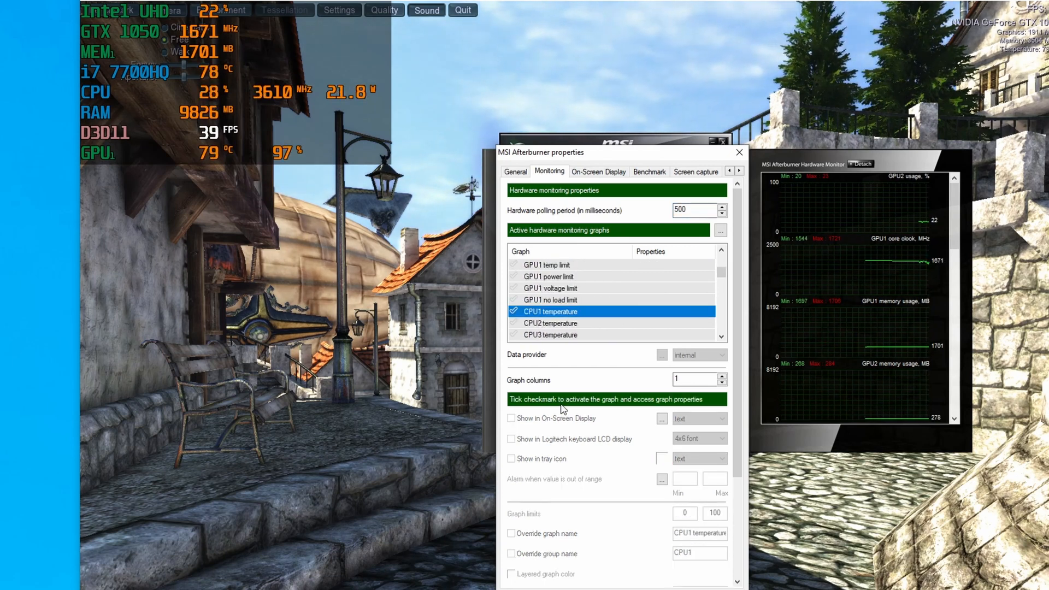
{"action": "left_click", "coordinate": [513, 311]}
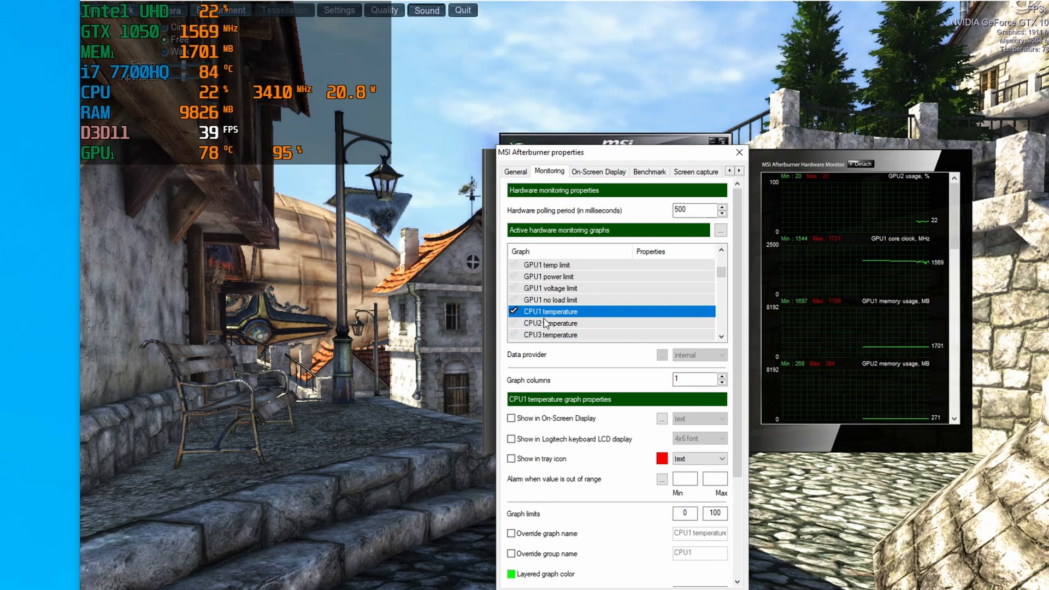
{"action": "left_click", "coordinate": [545, 419]}
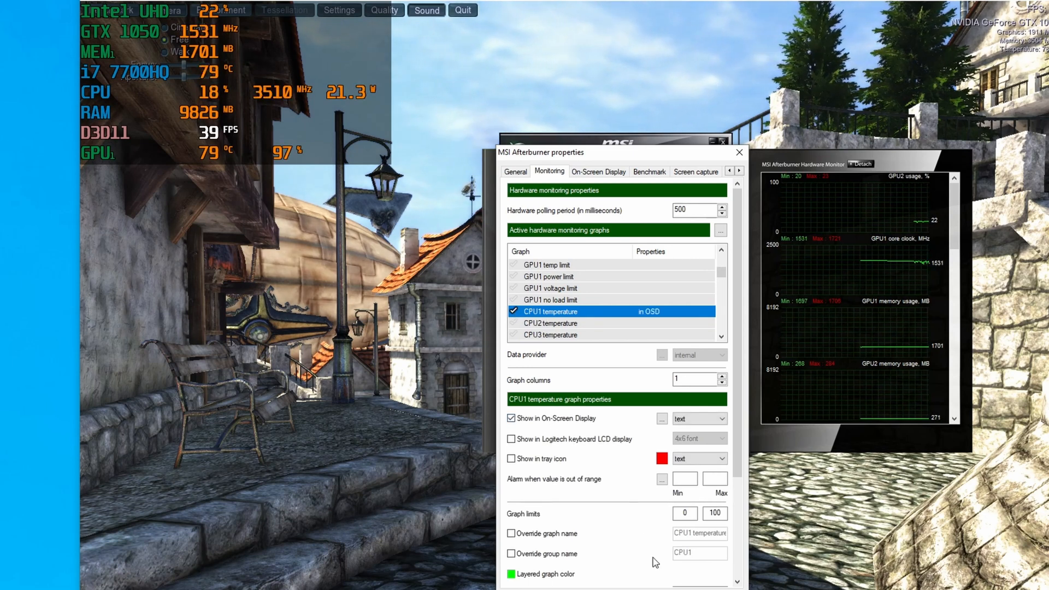
{"action": "left_click", "coordinate": [713, 589]}
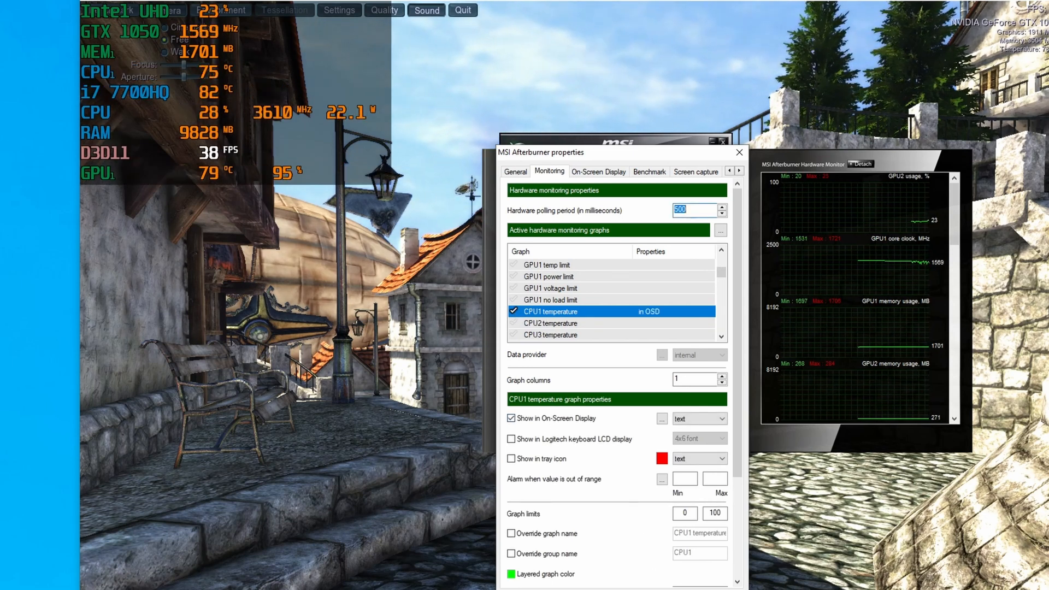
{"action": "left_click", "coordinate": [600, 589]}
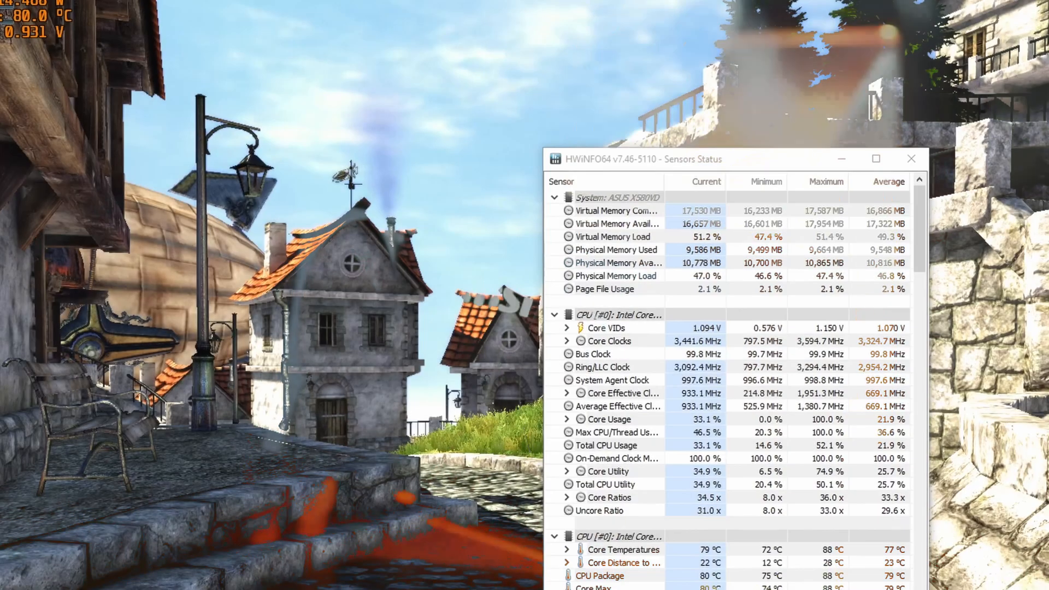
Switch to RivaTuner Statistics Server and place its window in front of the HWiNFO64 sensor window.
{"action": "left_click_drag", "start_coordinate": [1002, 15], "coordinate": [769, 25]}
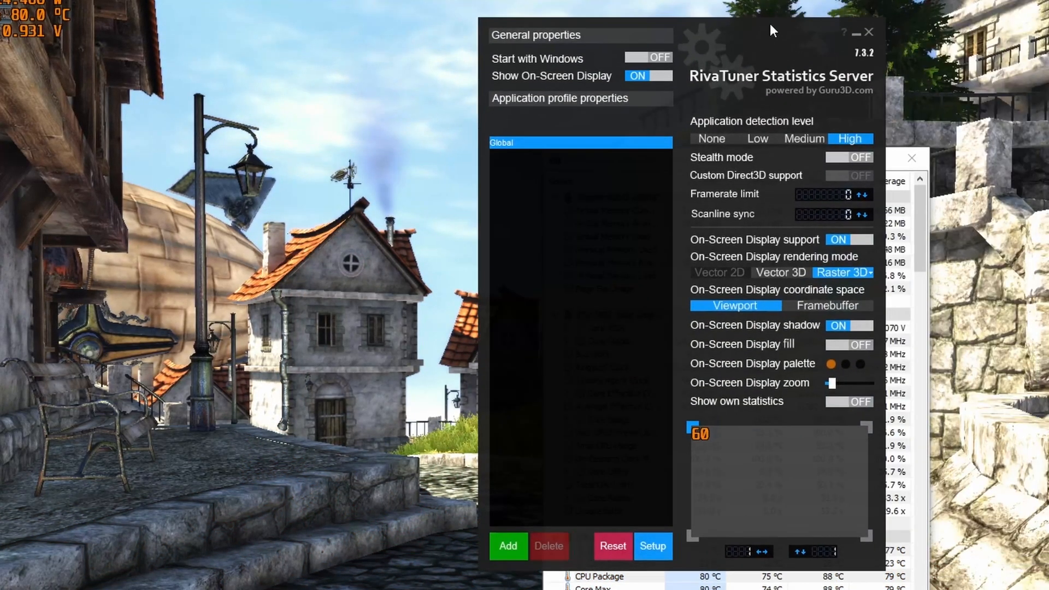
Try application detection level None and rendering mode Vector 3D, setting them back to High and Raster 3D.
{"action": "left_click", "coordinate": [795, 141]}
{"action": "left_click", "coordinate": [836, 143]}
{"action": "left_click", "coordinate": [733, 140]}
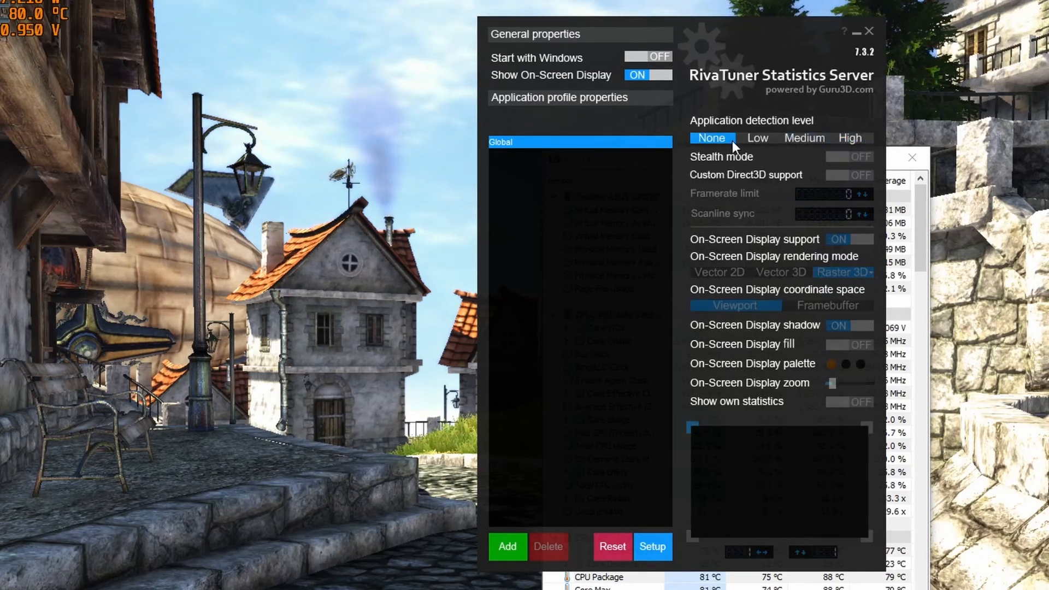
{"action": "left_click", "coordinate": [844, 139]}
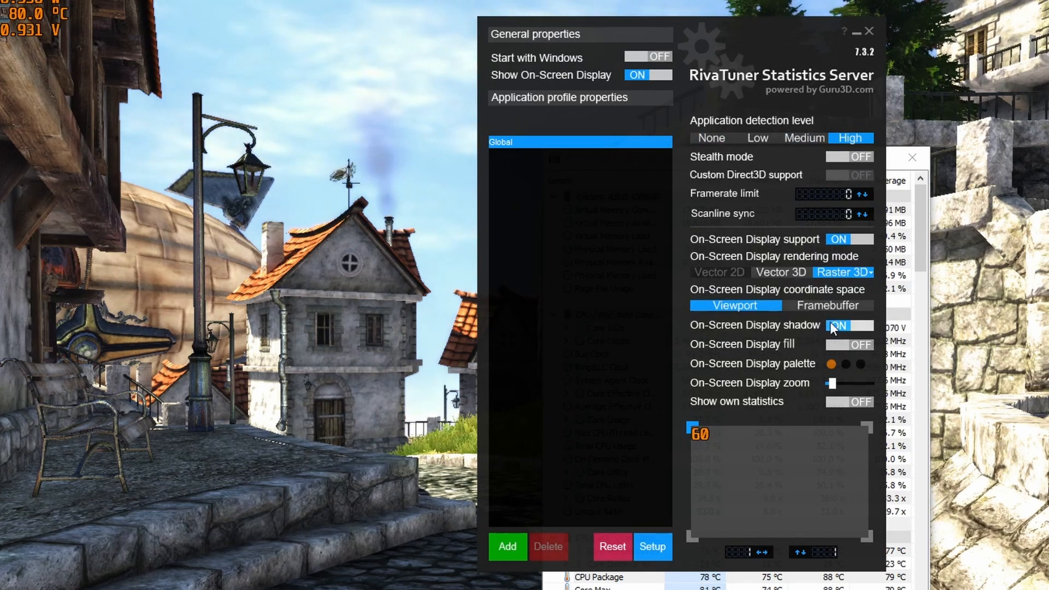
{"action": "left_click", "coordinate": [795, 271]}
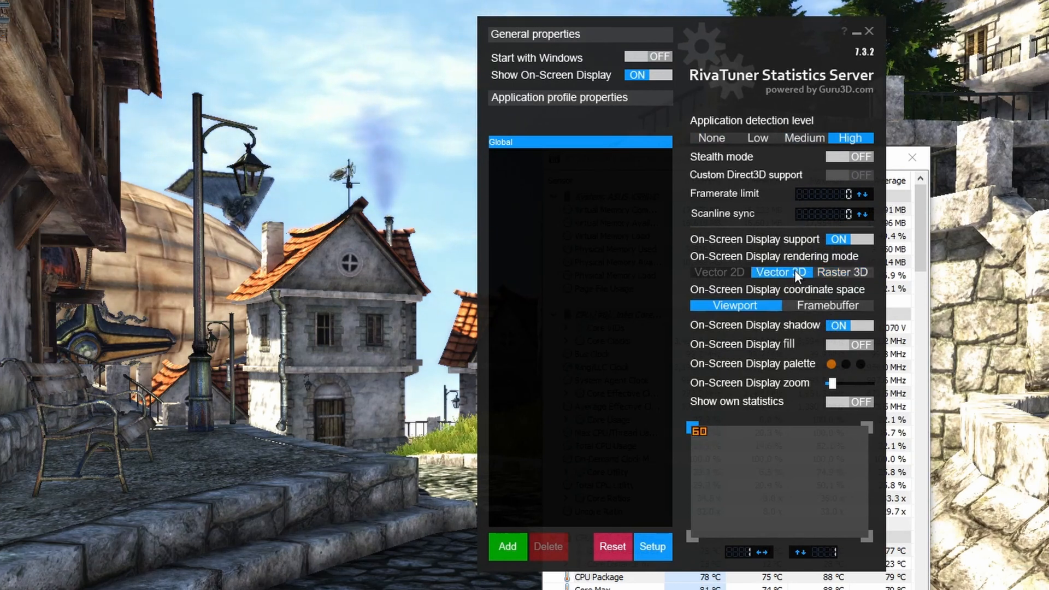
{"action": "left_click", "coordinate": [842, 271]}
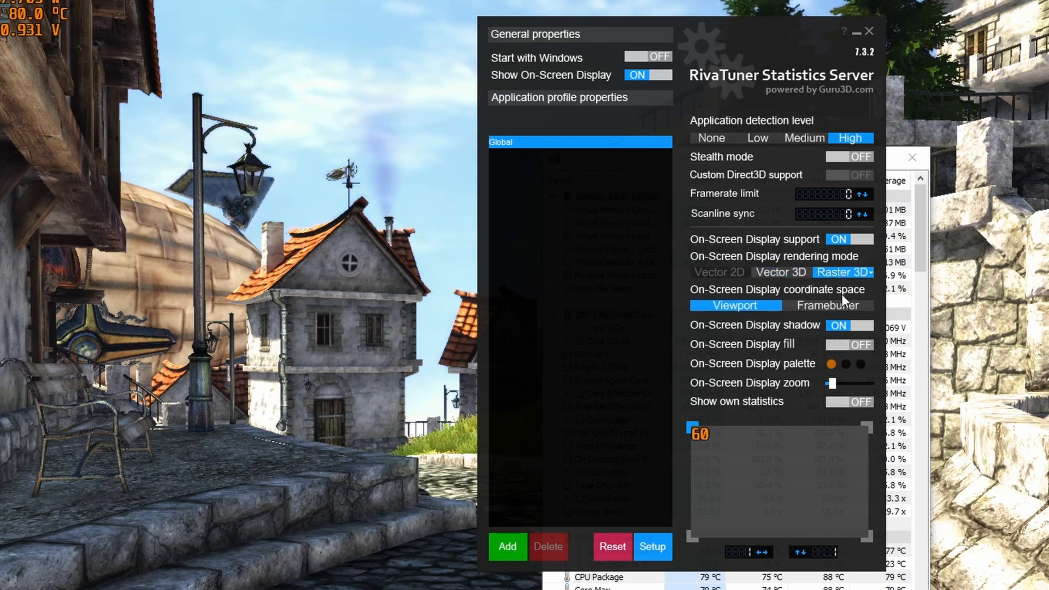
Set the first colour of the On-Screen Display palette to blue with RGB 1, 8, 218.
{"action": "left_click", "coordinate": [831, 364]}
{"action": "left_click", "coordinate": [689, 289]}
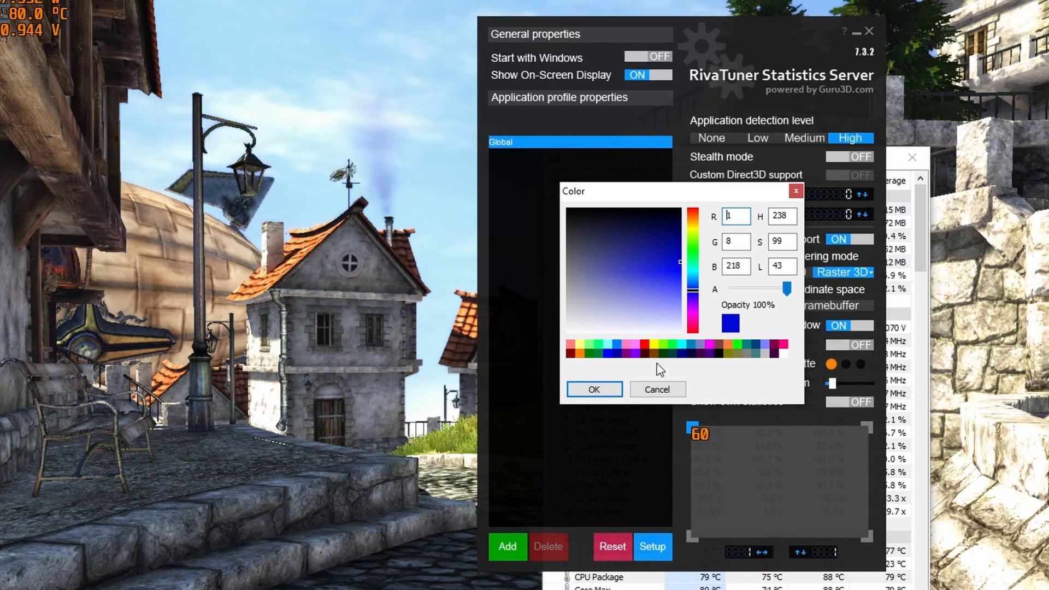
{"action": "left_click", "coordinate": [594, 389]}
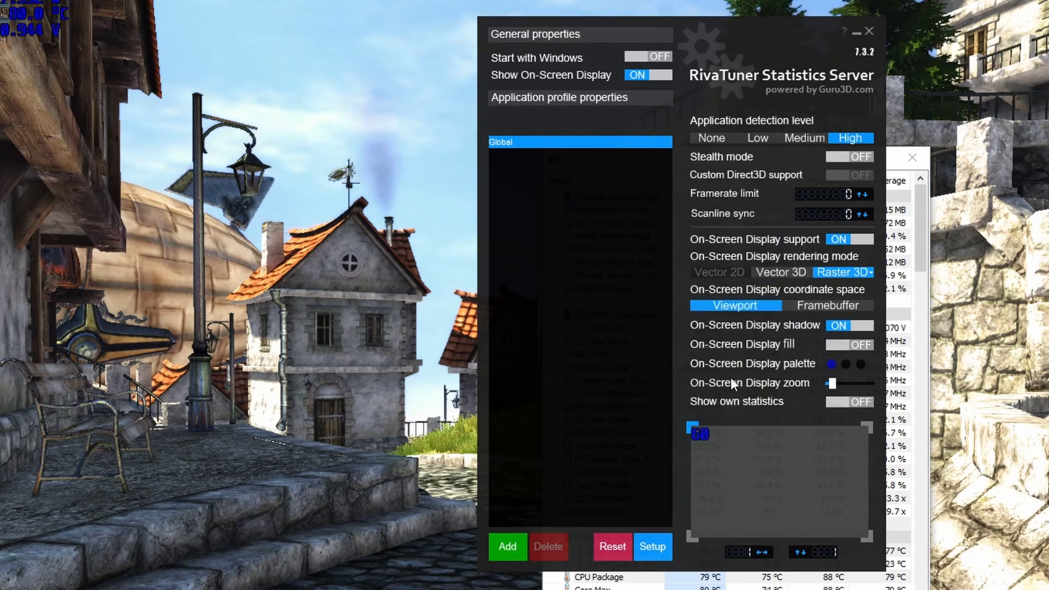
Change the first On-Screen Display palette colour to a lighter violet-blue.
{"action": "left_click", "coordinate": [830, 364]}
{"action": "left_click", "coordinate": [662, 289]}
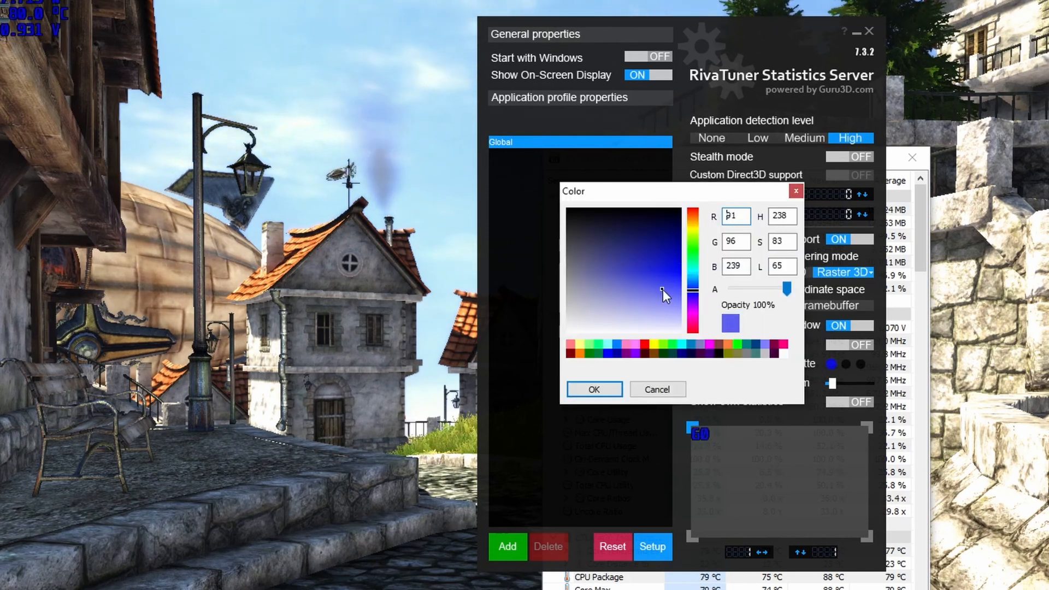
{"action": "left_click_drag", "start_coordinate": [663, 289], "coordinate": [685, 300]}
{"action": "left_click", "coordinate": [598, 389]}
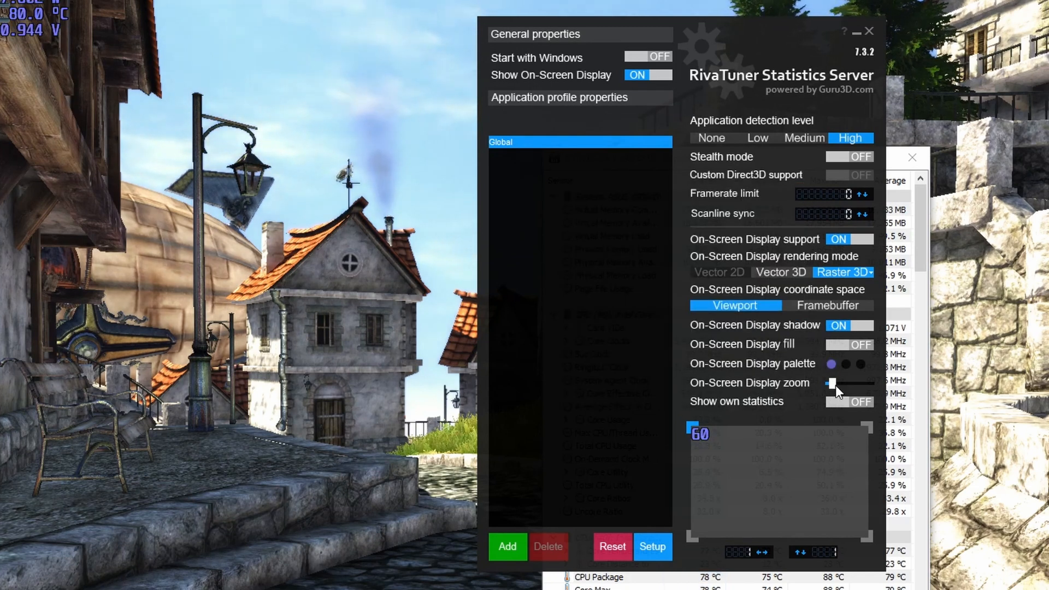
Increase the On-Screen Display zoom slightly, try showing own statistics and turn on the display fill.
{"action": "mouse_move", "coordinate": [834, 385]}
{"action": "left_mouse_down"}
{"action": "mouse_move", "coordinate": [853, 384]}
{"action": "mouse_move", "coordinate": [843, 383]}
{"action": "left_mouse_up"}
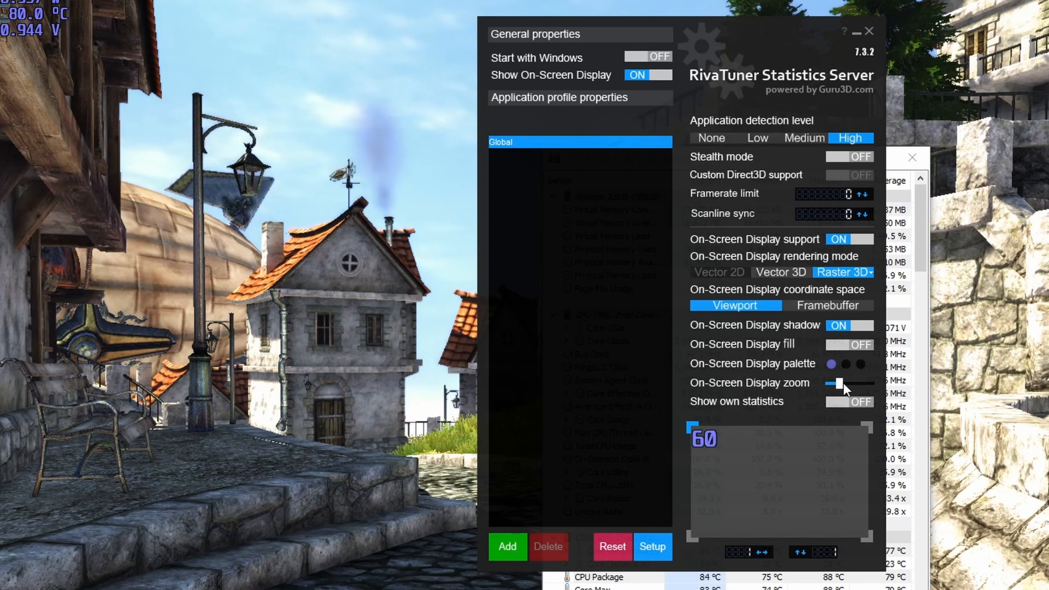
{"action": "left_click", "coordinate": [844, 402]}
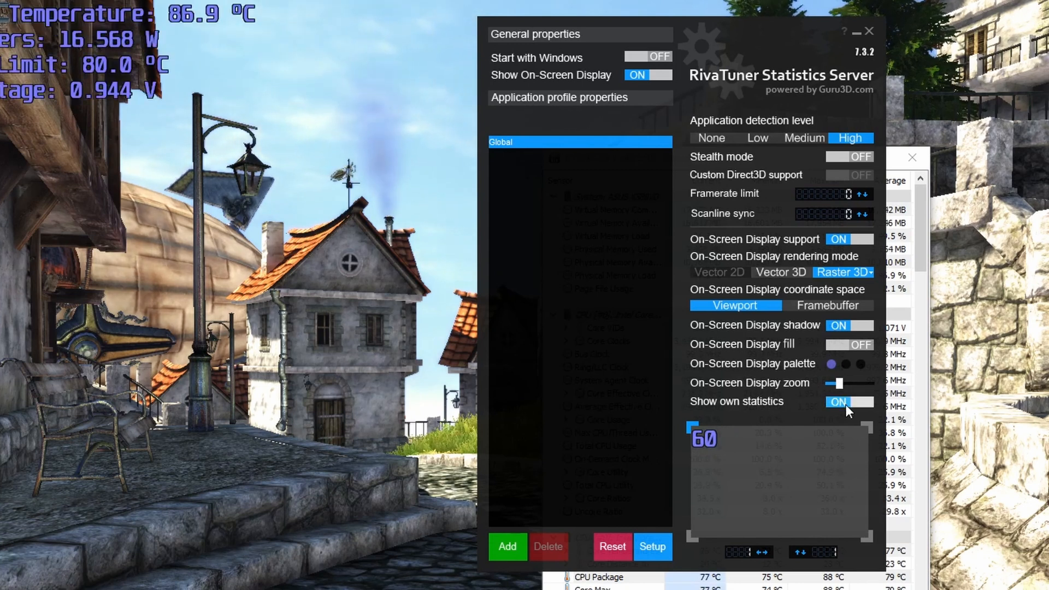
{"action": "left_click", "coordinate": [850, 347]}
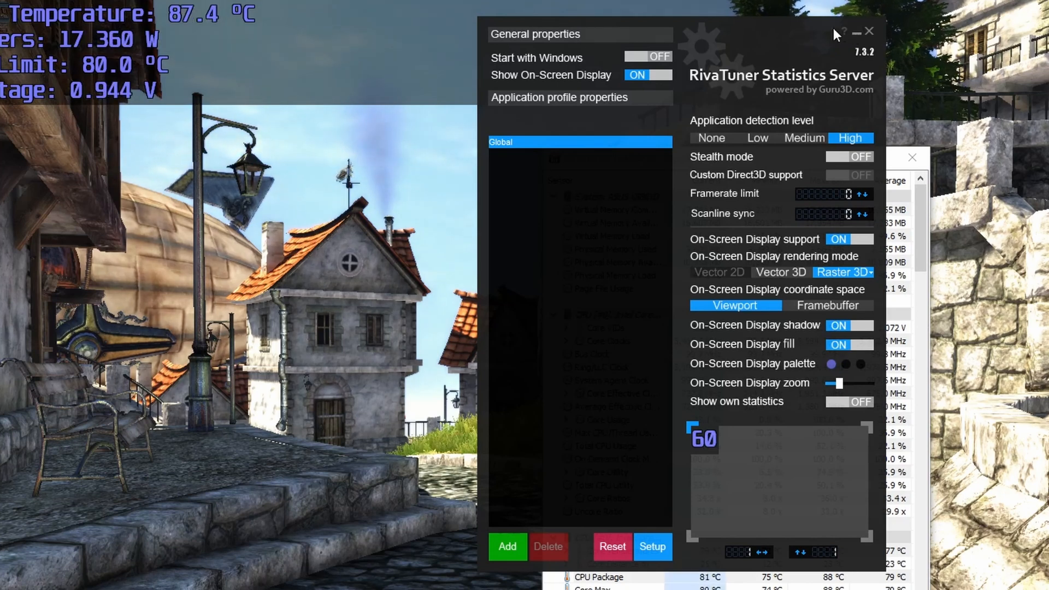
Try anchoring the on-screen display in the upper-right, lower-right and lower-left corners of the preview area.
{"action": "left_click", "coordinate": [871, 431]}
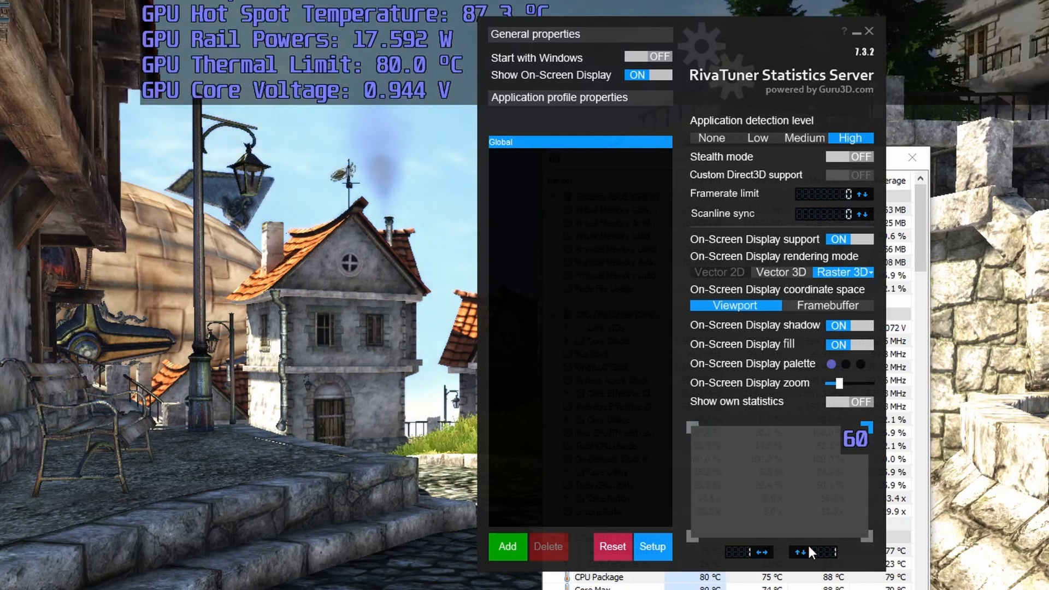
{"action": "left_click", "coordinate": [868, 537]}
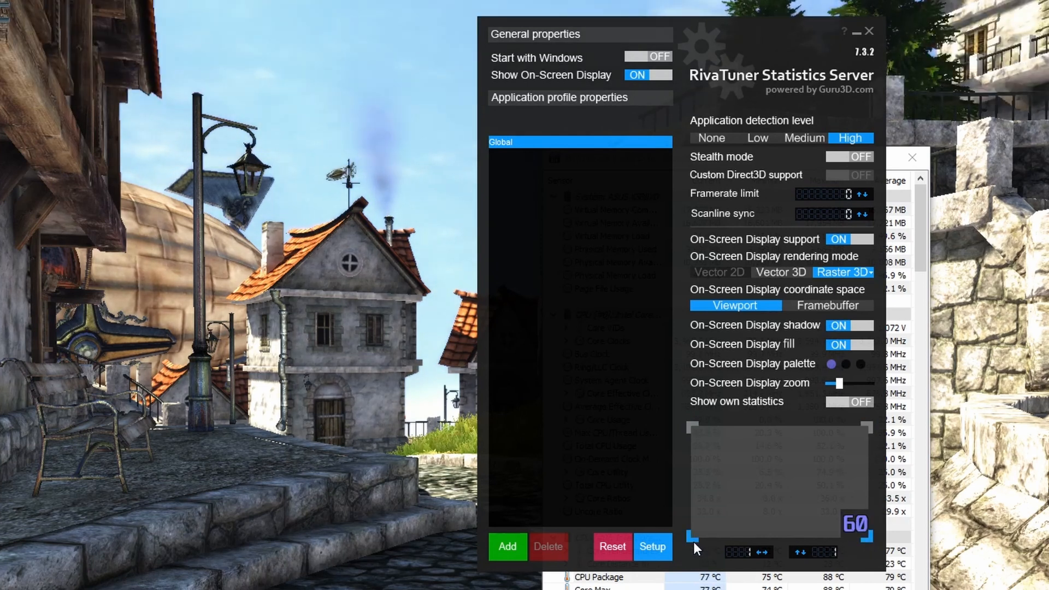
{"action": "left_click", "coordinate": [693, 540]}
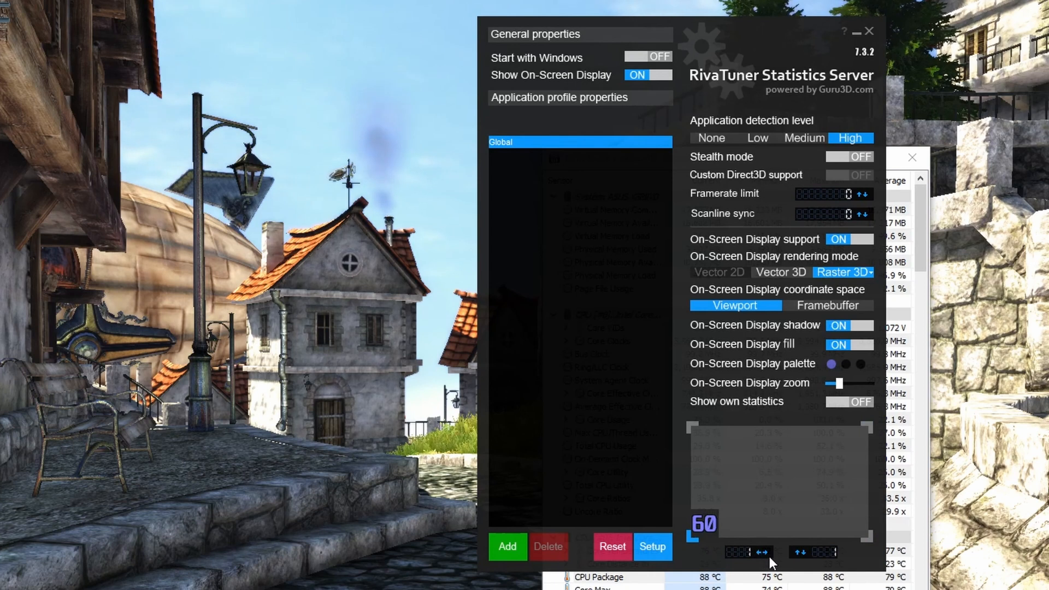
Raise the on-screen display's horizontal offset from the lower-left corner in small increments to about 14.
{"action": "left_click_drag", "start_coordinate": [769, 556], "coordinate": [768, 556]}
{"action": "left_click", "coordinate": [765, 555]}
{"action": "left_click", "coordinate": [765, 554]}
{"action": "left_click", "coordinate": [766, 554]}
{"action": "left_click", "coordinate": [765, 554]}
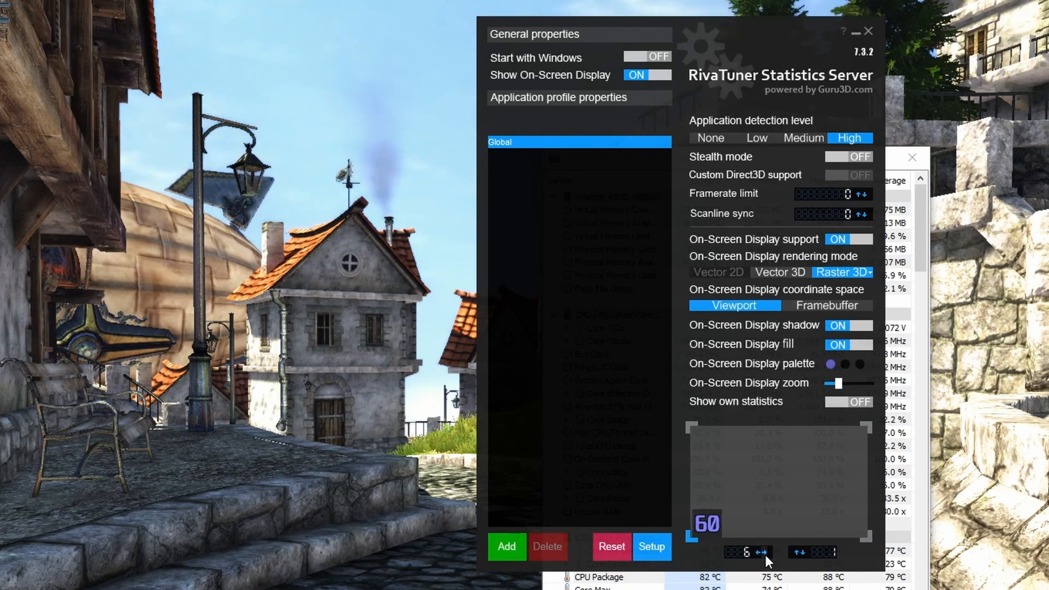
{"action": "left_click", "coordinate": [765, 554]}
{"action": "left_click", "coordinate": [765, 554]}
{"action": "left_click", "coordinate": [765, 555]}
{"action": "left_click", "coordinate": [765, 555]}
{"action": "left_click", "coordinate": [766, 554]}
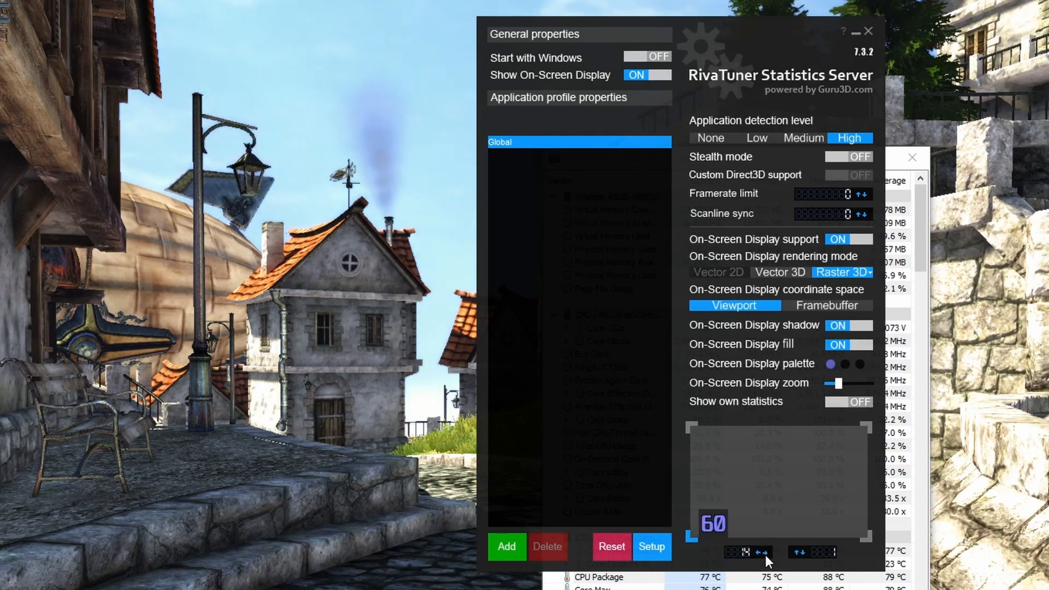
{"action": "left_click", "coordinate": [765, 555]}
Try moving the on-screen display freely within the preview and anchor it in the upper-left corner with both offsets at 1.
{"action": "left_click_drag", "start_coordinate": [724, 526], "coordinate": [787, 527]}
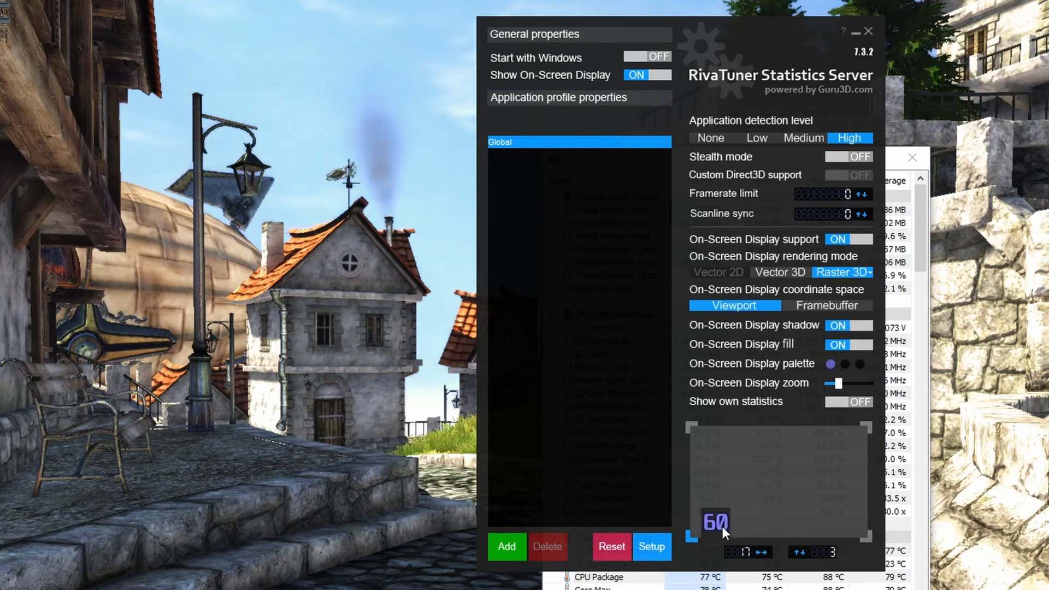
{"action": "left_click_drag", "start_coordinate": [700, 526], "coordinate": [697, 422]}
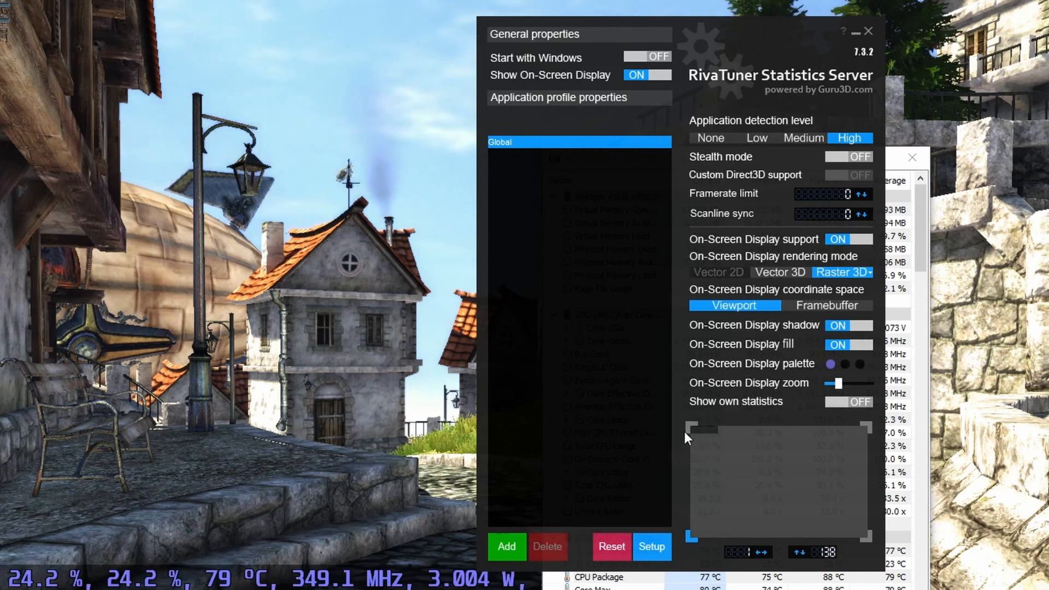
{"action": "left_click", "coordinate": [687, 428]}
{"action": "left_click_drag", "start_coordinate": [703, 539], "coordinate": [699, 432]}
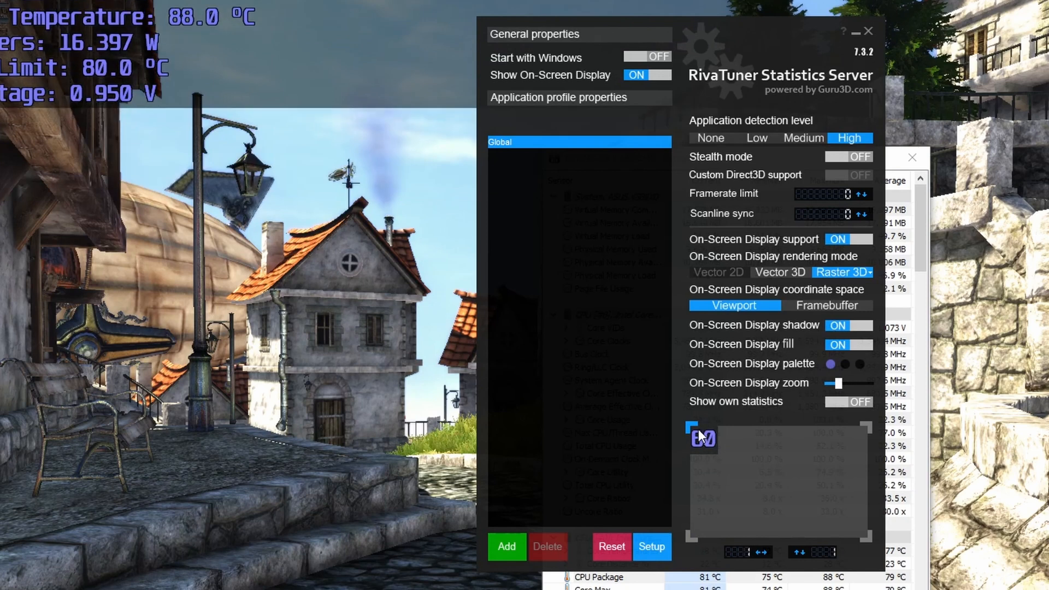